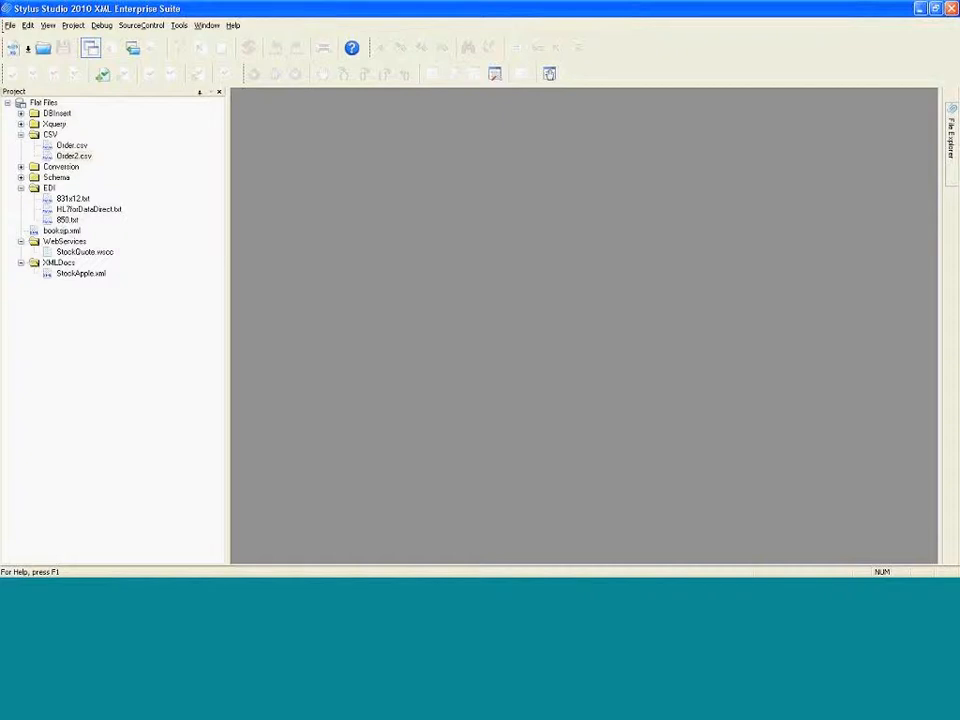
# Open Order2.csv from the project's CSV folder
pyautogui.doubleClick(74, 157)
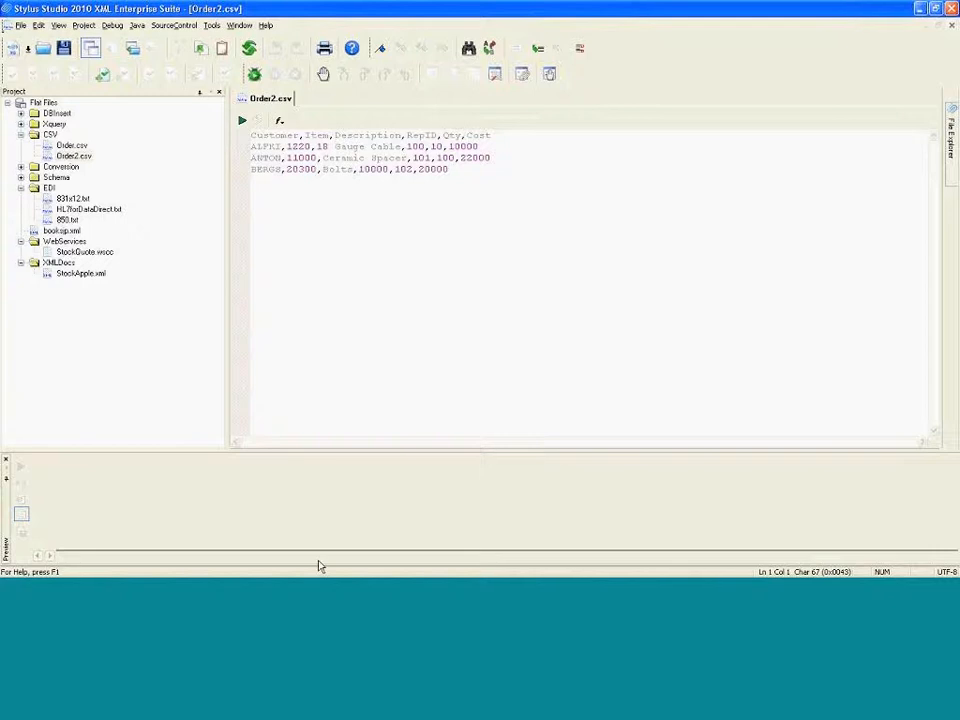
# Examine the Oracle EMPLOYEES table in the browser, the CSV data, and the SQL Server salesTable
pyautogui.click(558, 596)
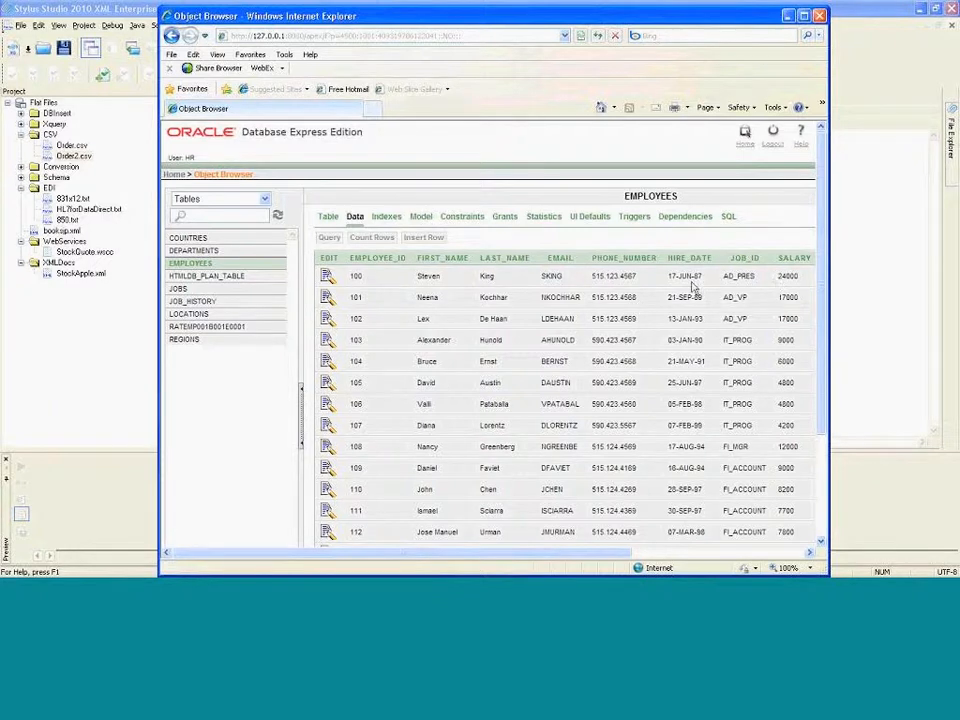
pyautogui.moveTo(413, 276); pyautogui.dragTo(494, 277)
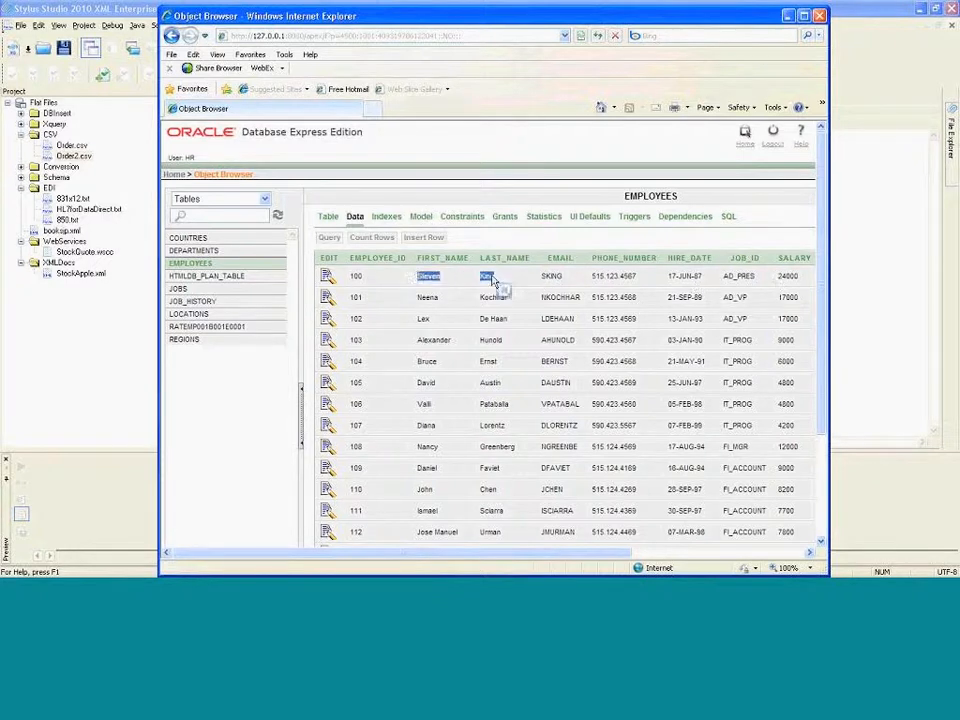
pyautogui.click(366, 279)
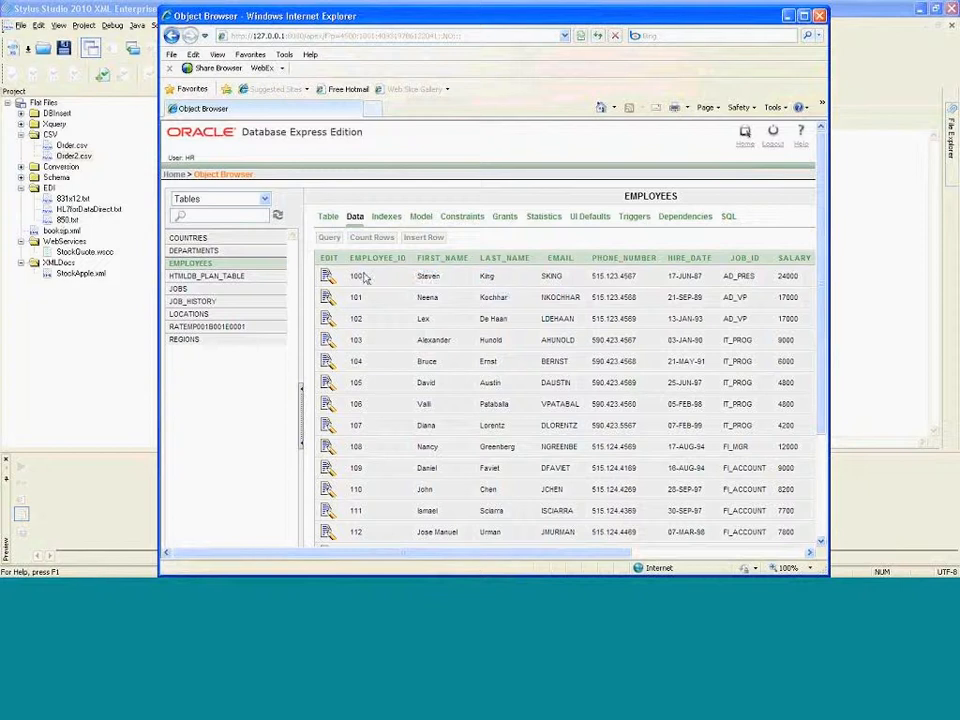
pyautogui.doubleClick(366, 279)
pyautogui.click(861, 249)
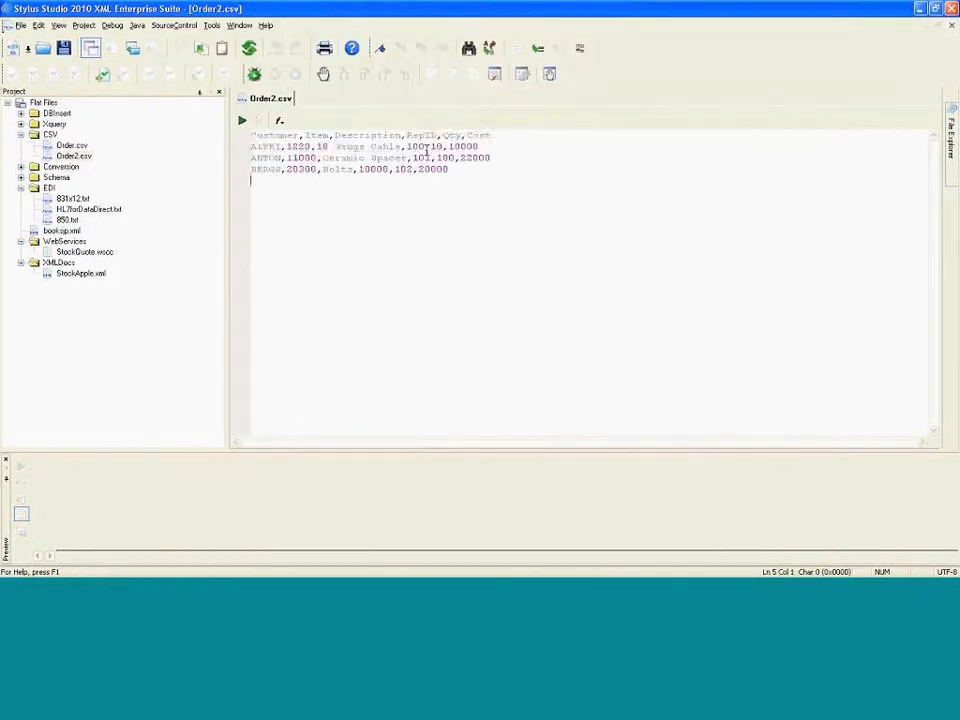
pyautogui.moveTo(418, 147); pyautogui.dragTo(410, 136)
pyautogui.click(417, 147)
pyautogui.click(366, 591)
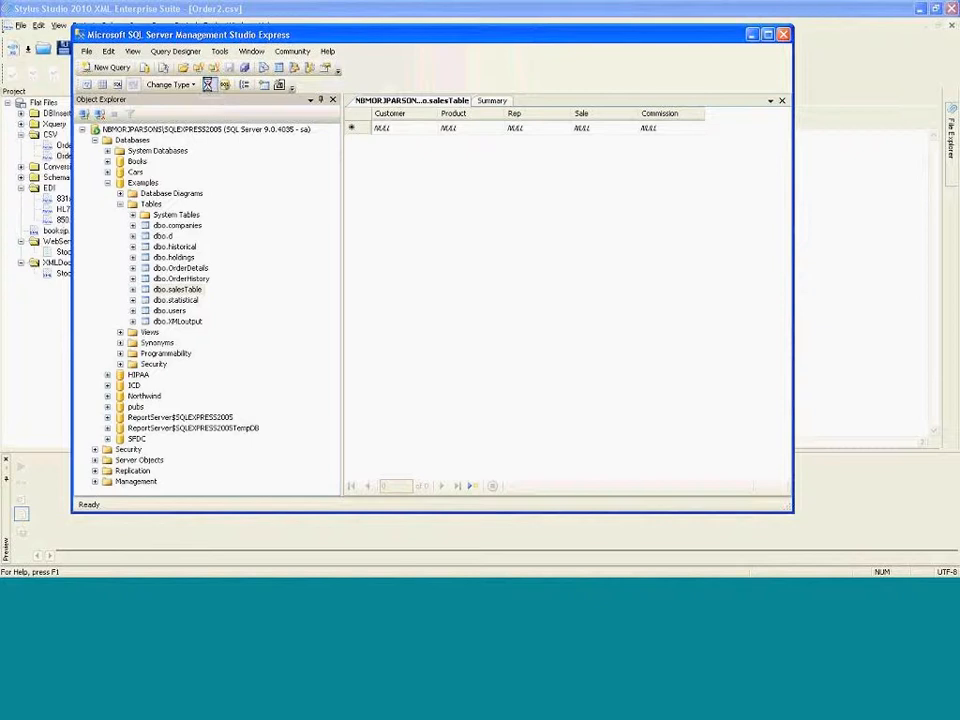
pyautogui.click(752, 34)
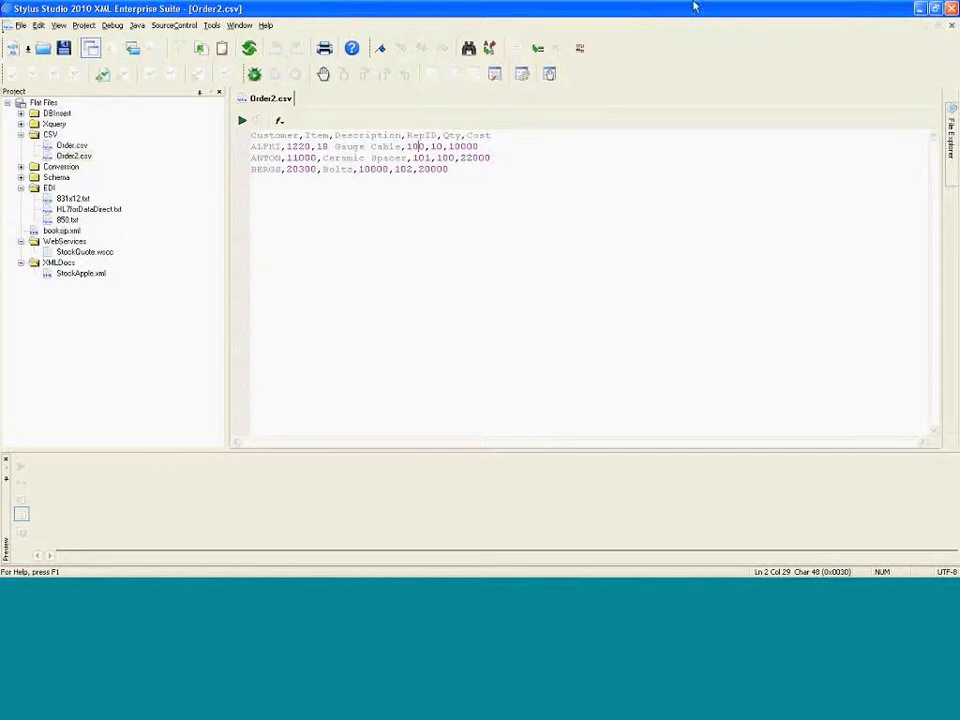
# Open Order2.csv with Custom XML Conversion and agree to create a new converter for it
pyautogui.rightClick(88, 157)
pyautogui.moveTo(101, 180)
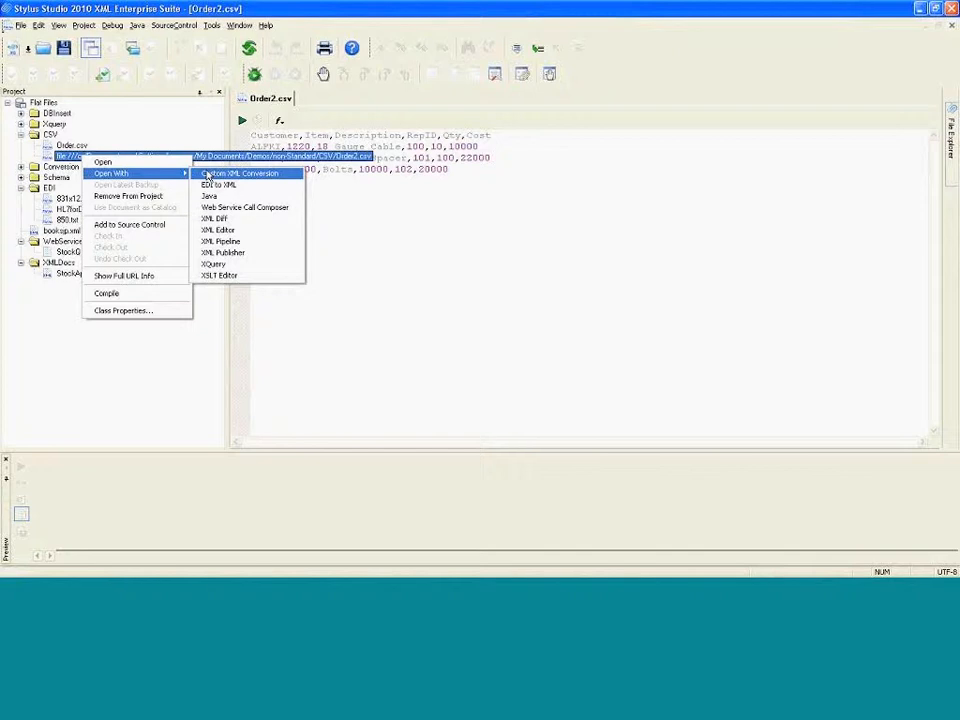
pyautogui.click(208, 175)
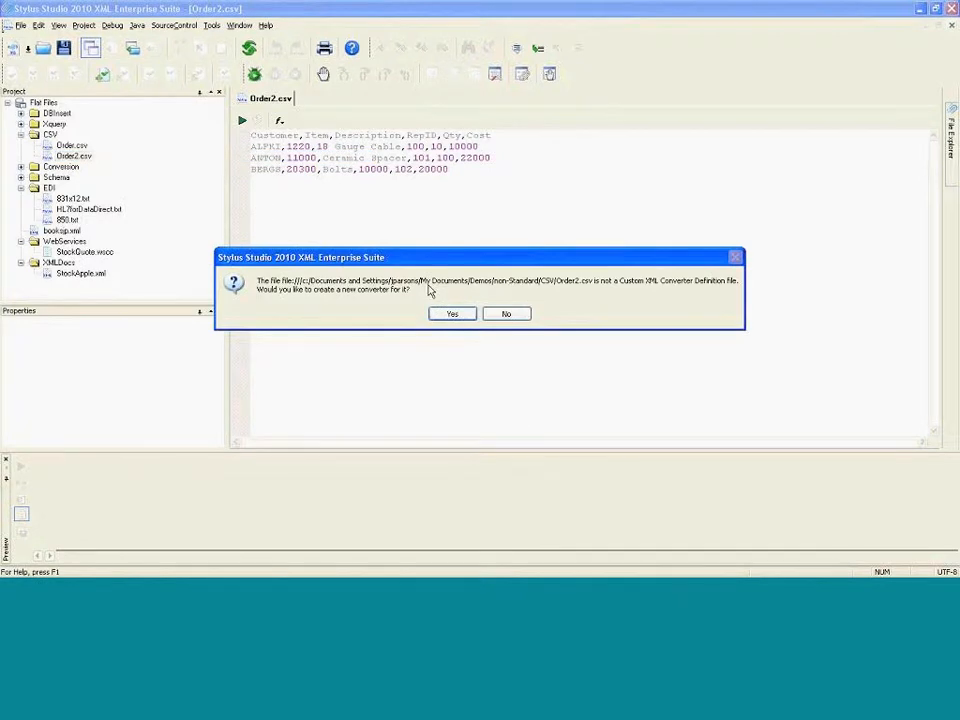
pyautogui.click(452, 315)
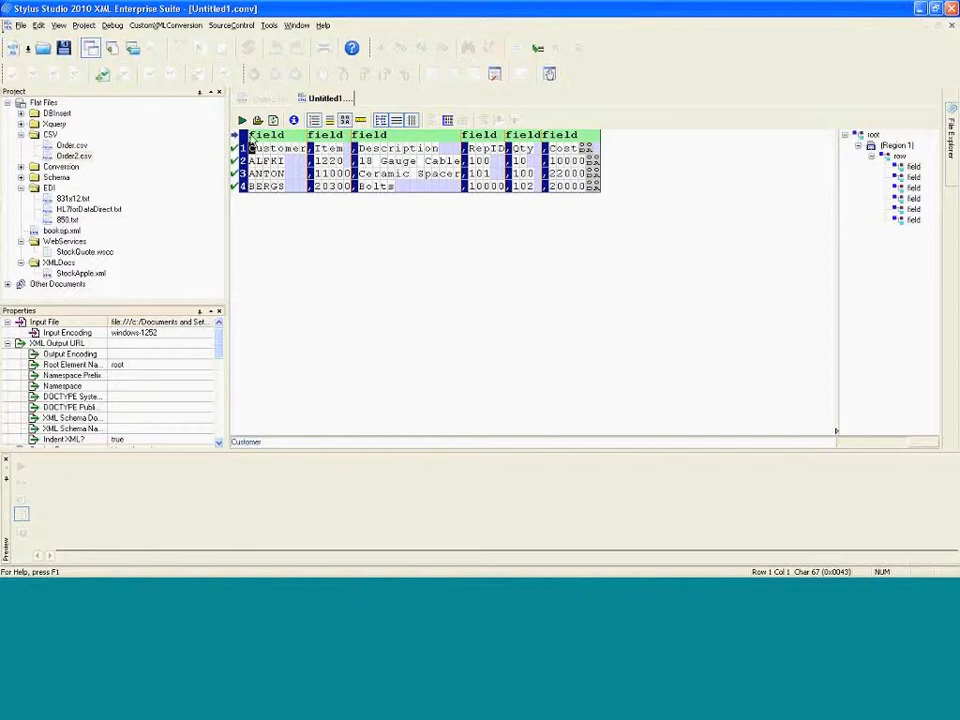
# Preview the conversion's XML output and enlarge the preview pane
pyautogui.click(242, 121)
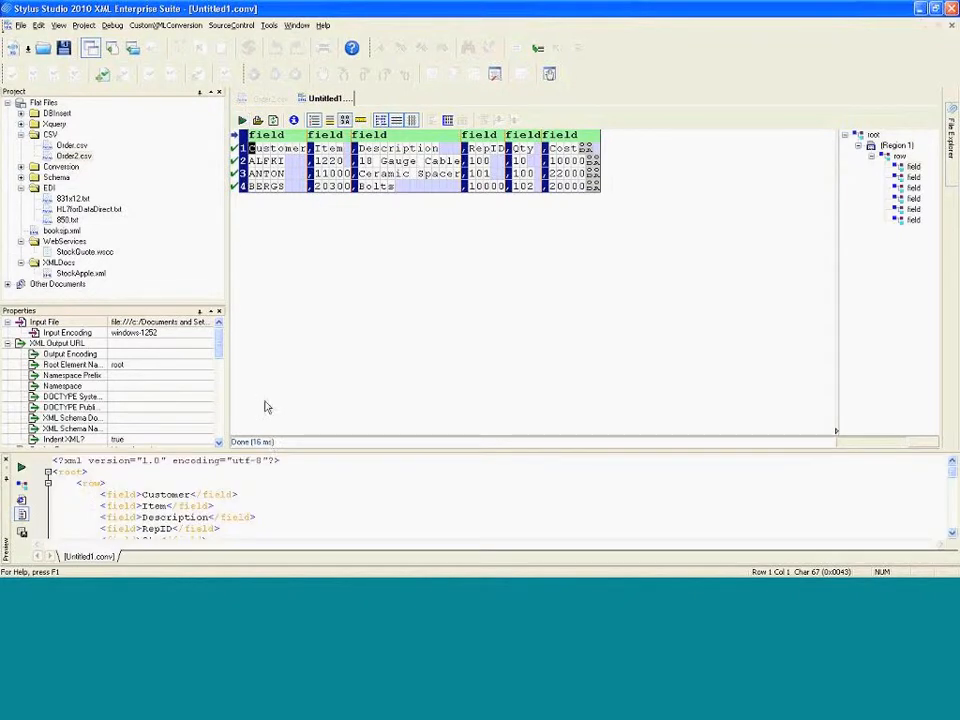
pyautogui.moveTo(273, 447); pyautogui.dragTo(273, 370)
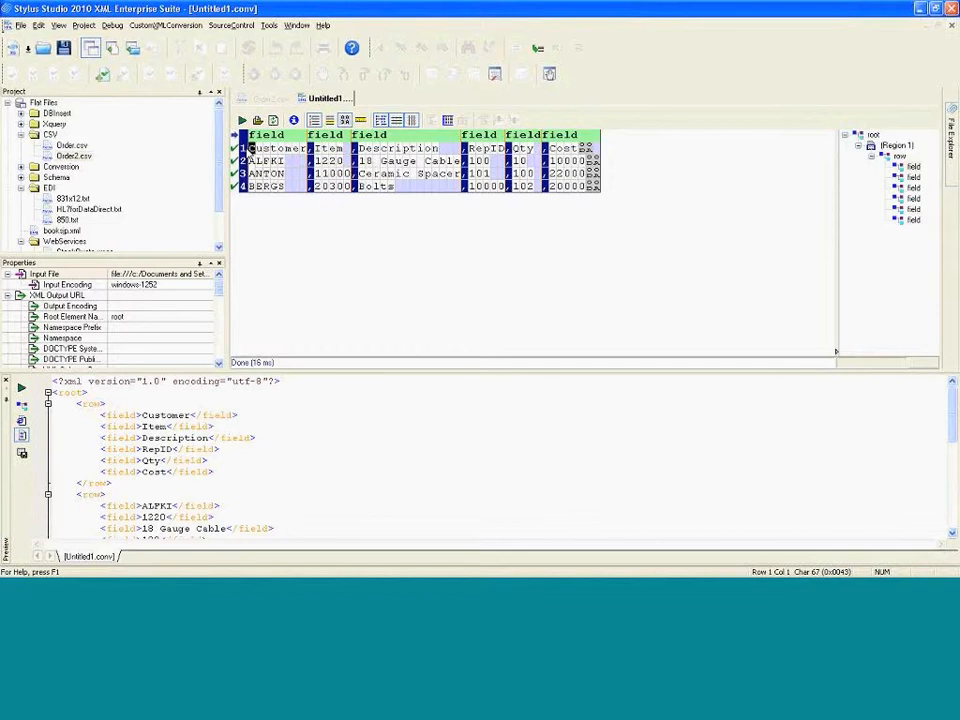
# Use the first row as field names, then save the converter as OctoberCustomer in the Conversion folder
pyautogui.rightClick(251, 149)
pyautogui.click(273, 197)
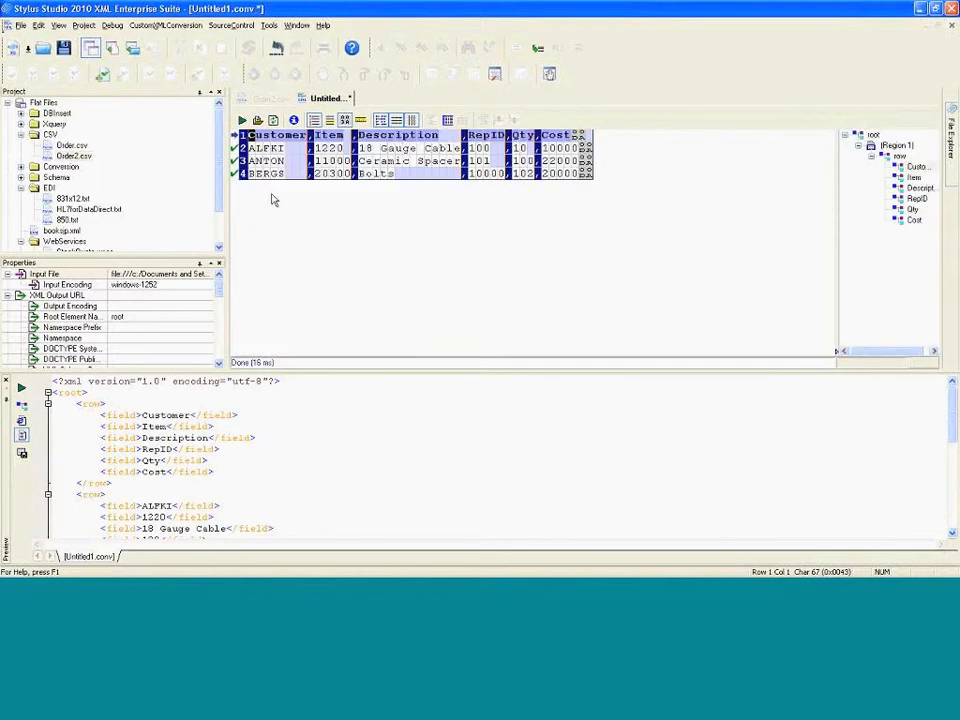
pyautogui.click(241, 120)
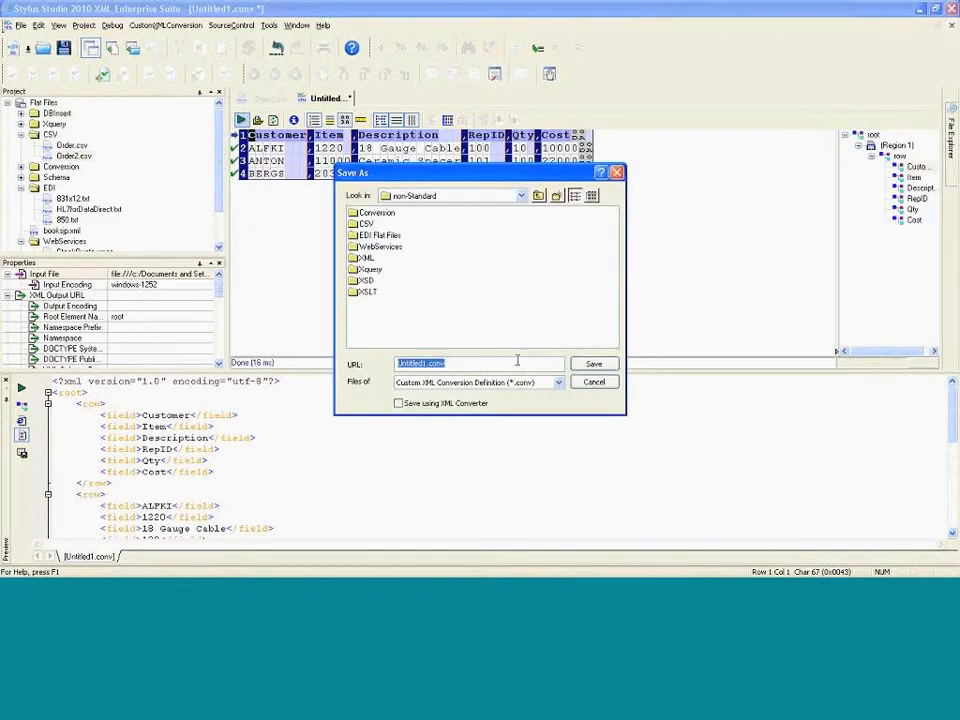
pyautogui.doubleClick(366, 215)
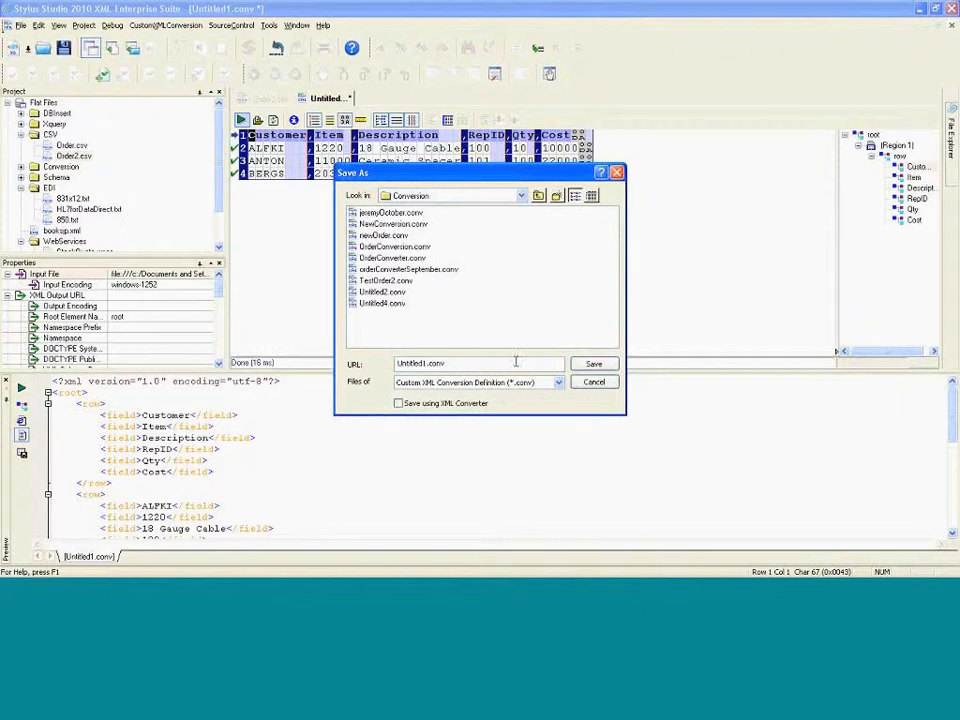
pyautogui.write('O')
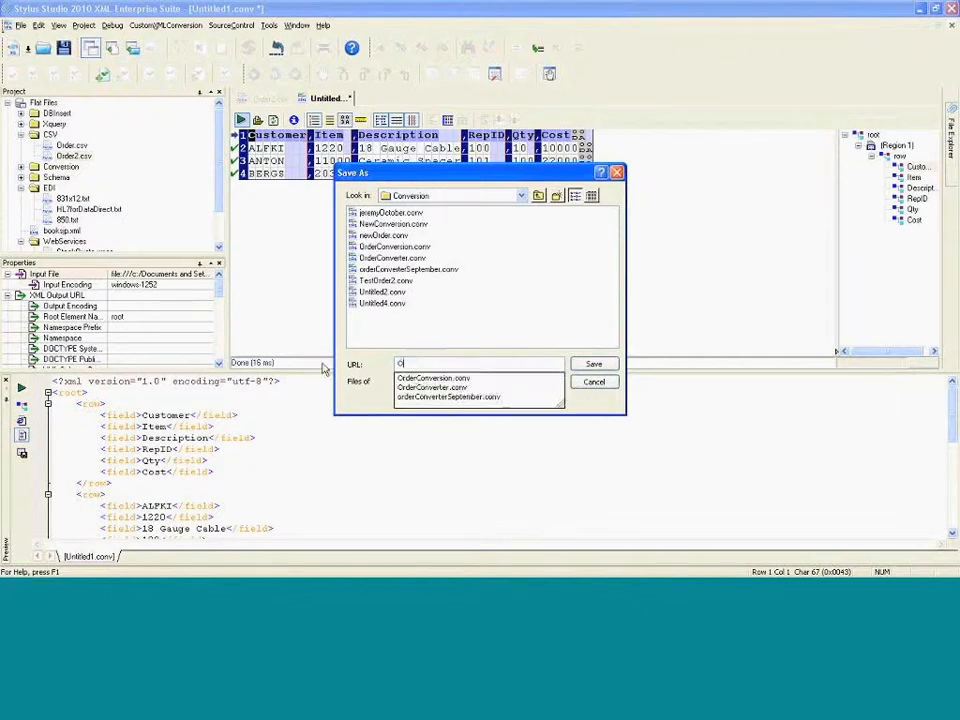
pyautogui.write('ctoberCu')
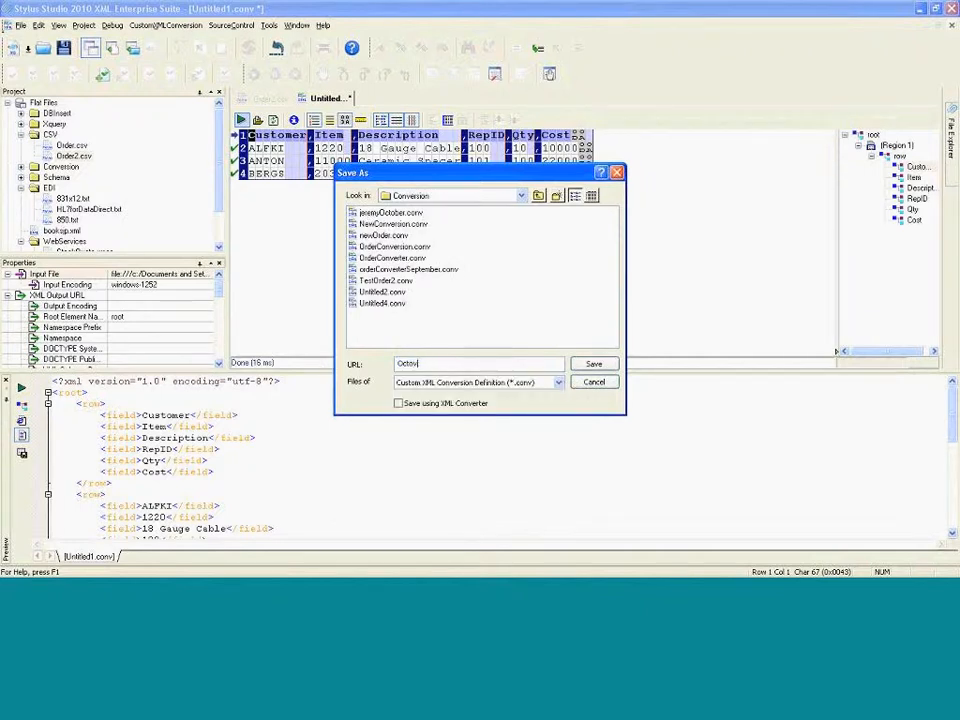
pyautogui.write('stomer')
pyautogui.press('Return')
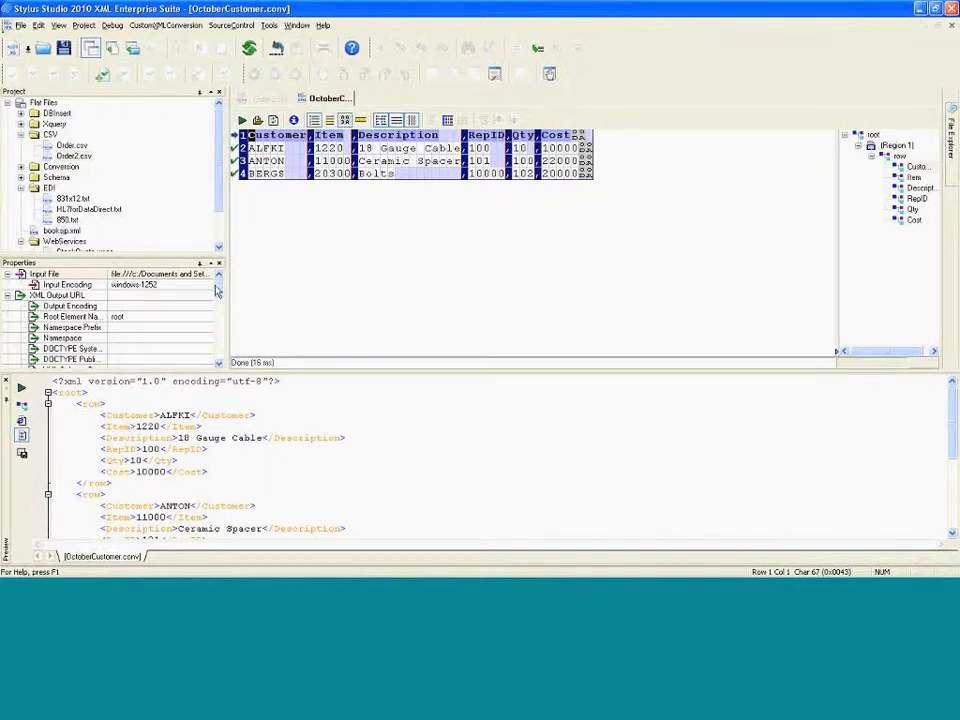
# Rename the row element to Orders and refresh the XML preview
pyautogui.scroll(-1, 110, 315)
pyautogui.moveTo(218, 291); pyautogui.dragTo(212, 336)
pyautogui.click(137, 295)
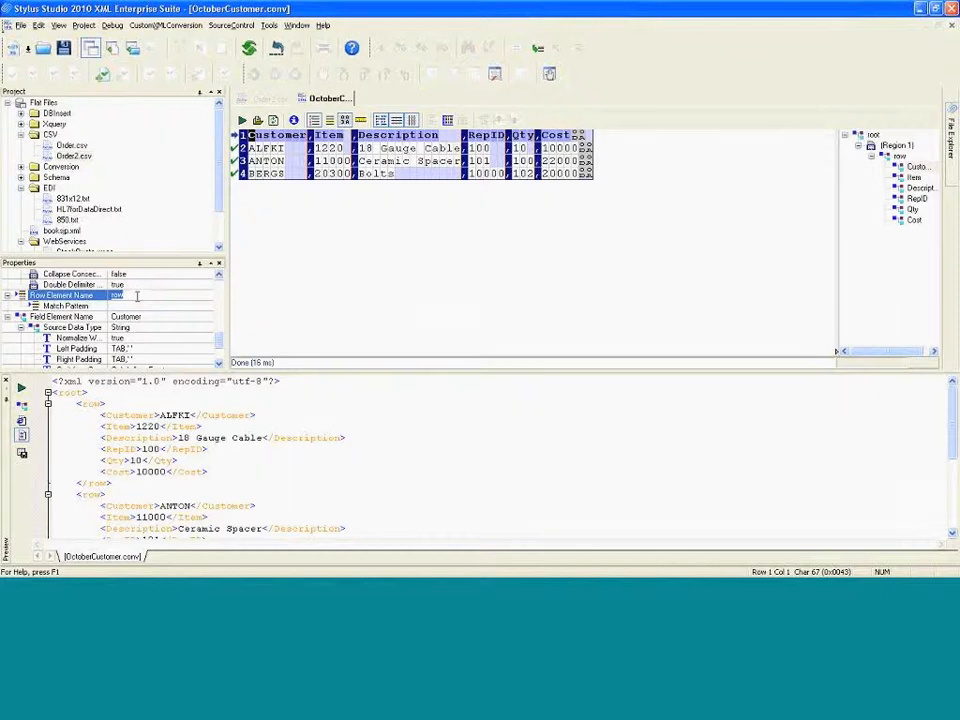
pyautogui.write('Orders')
pyautogui.press('Return')
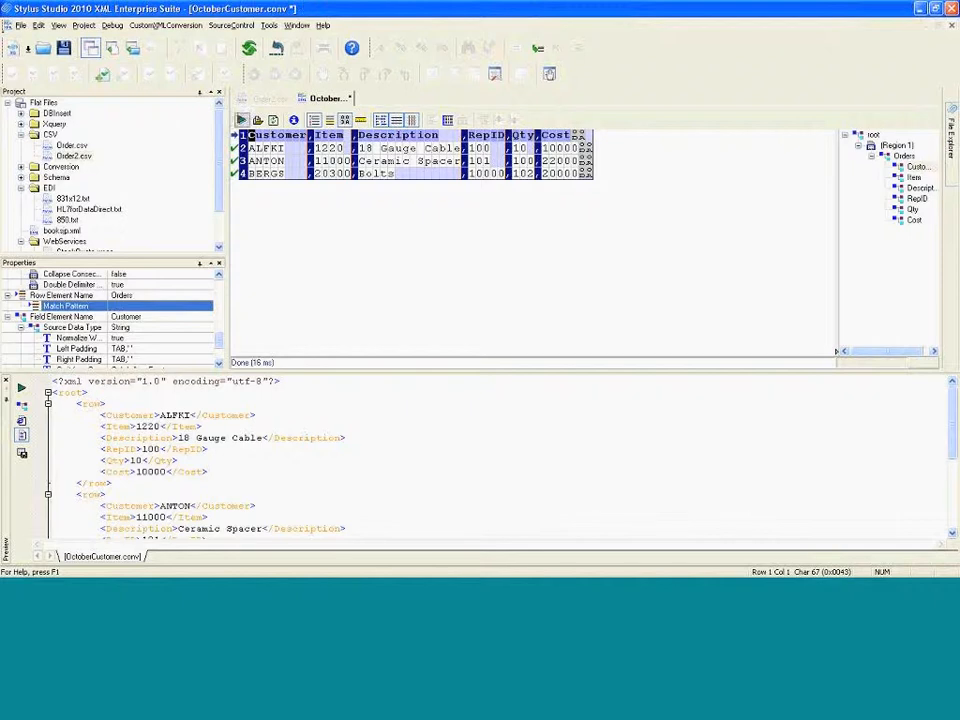
pyautogui.click(241, 120)
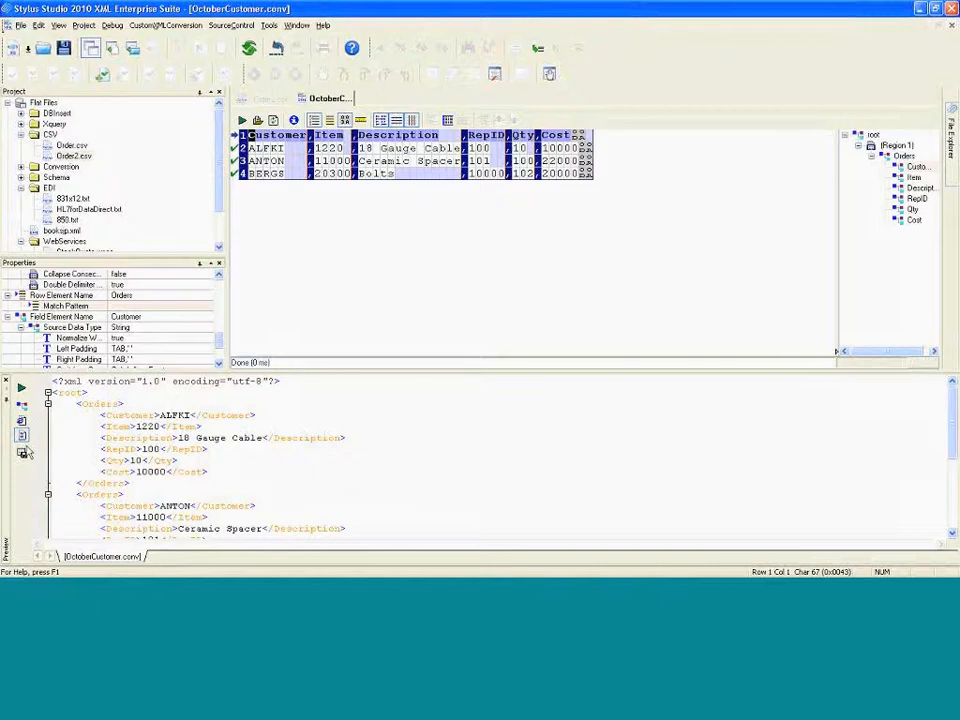
# Create a new XQuery file and switch to its Mapper view
pyautogui.click(166, 438)
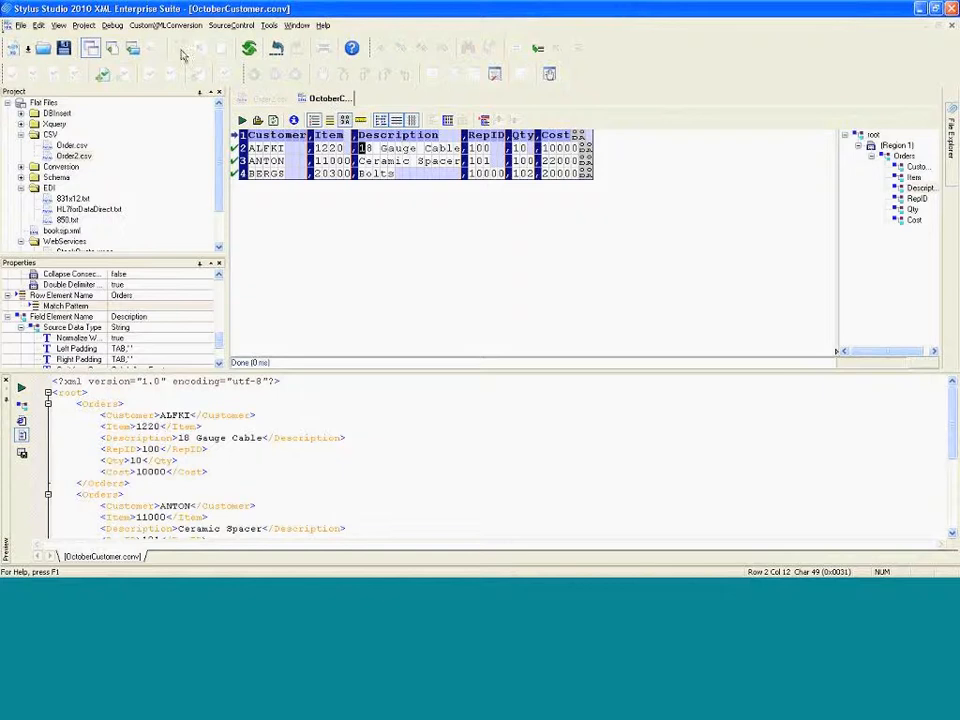
pyautogui.click(273, 101)
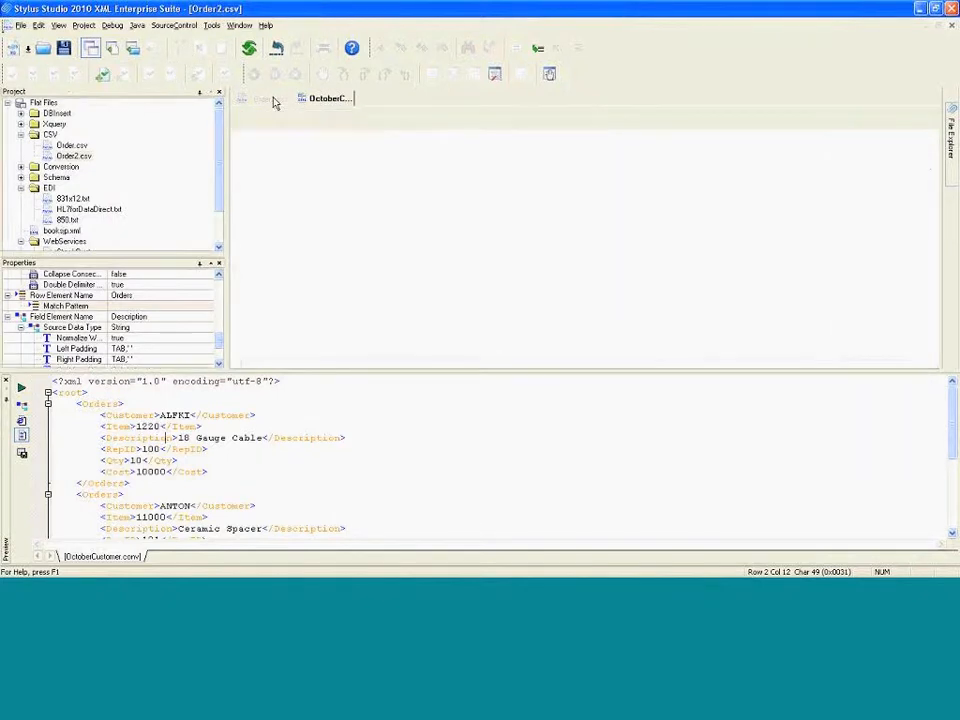
pyautogui.click(20, 25)
pyautogui.moveTo(33, 42)
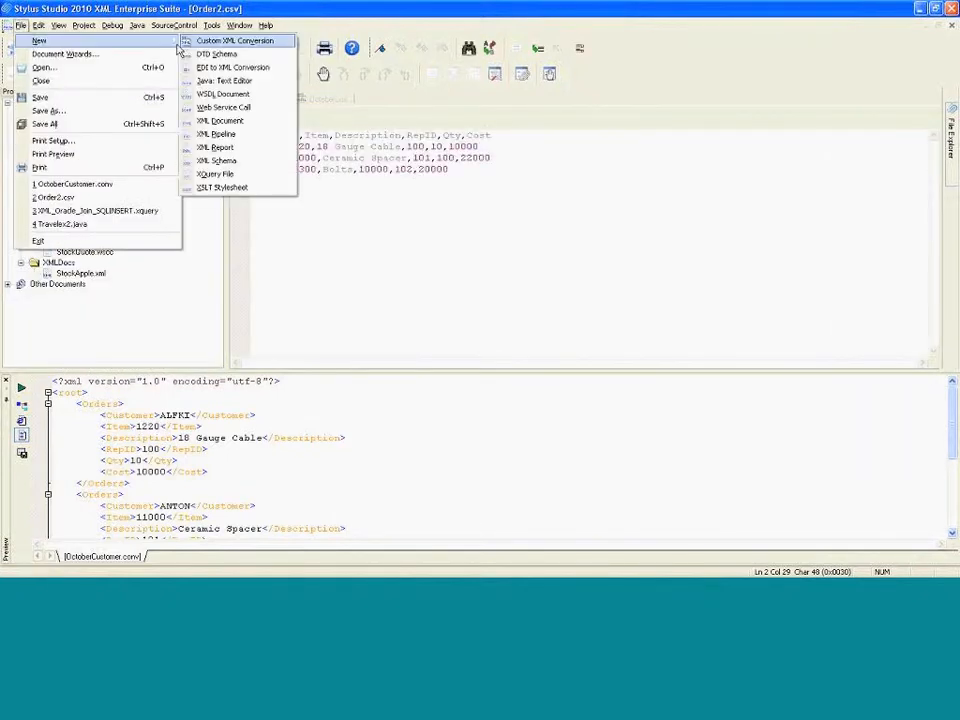
pyautogui.click(215, 174)
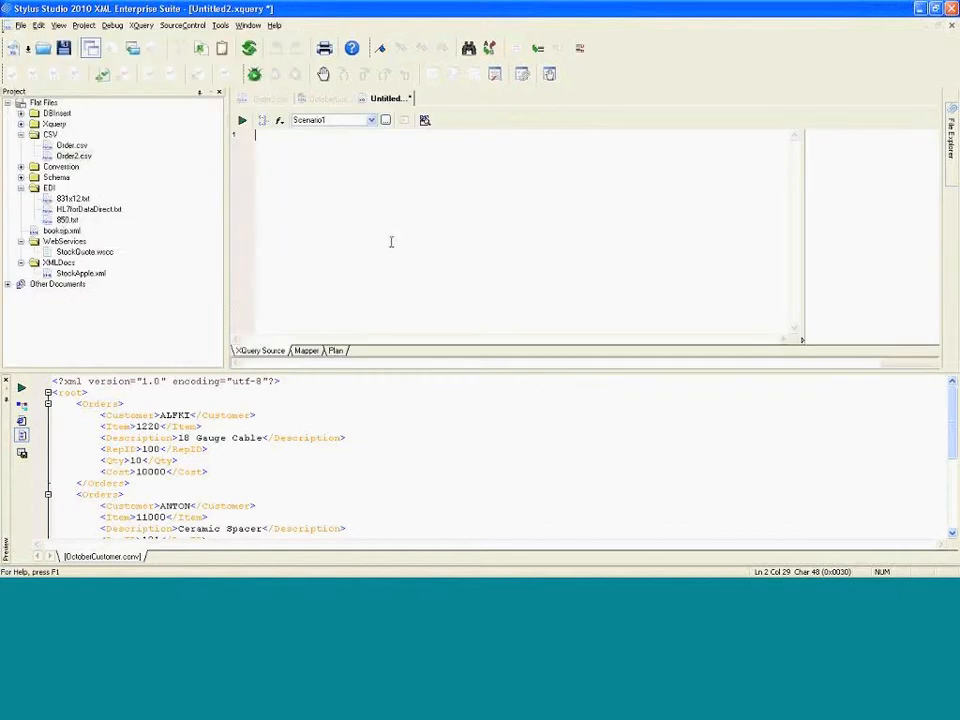
pyautogui.click(306, 351)
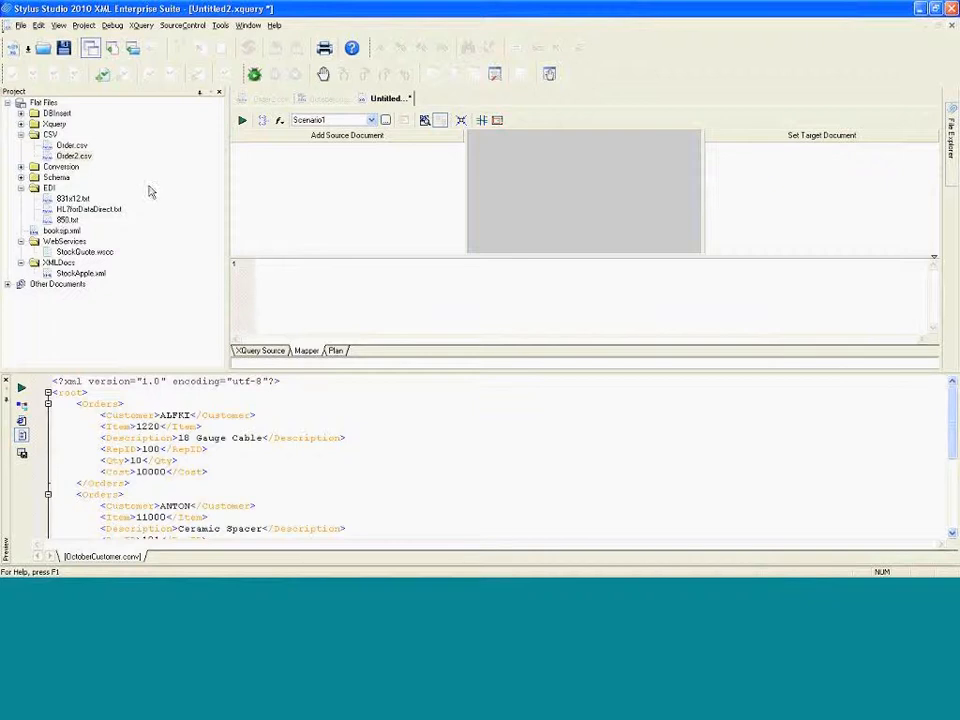
# Add Order2.csv from the CSV folder as a source document, opening it using an XML converter
pyautogui.click(297, 139)
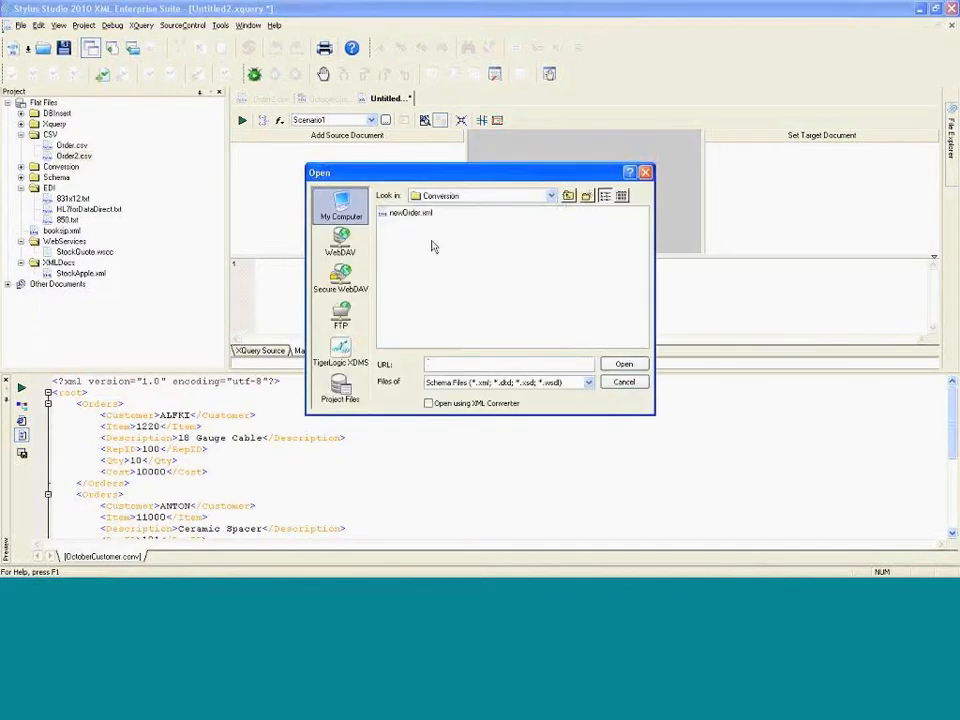
pyautogui.click(568, 195)
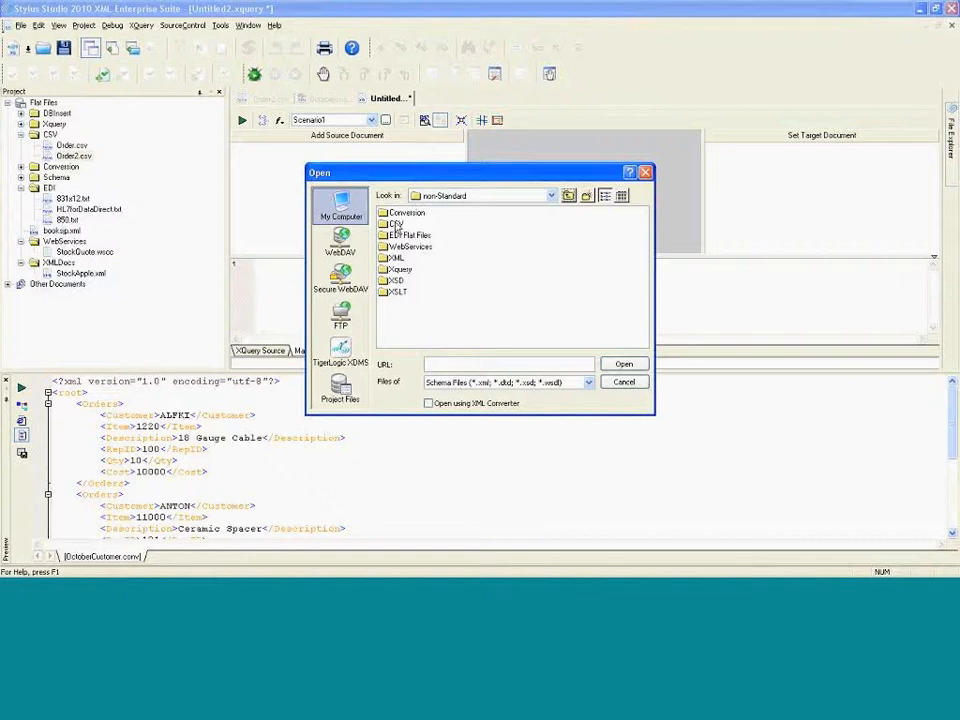
pyautogui.doubleClick(396, 225)
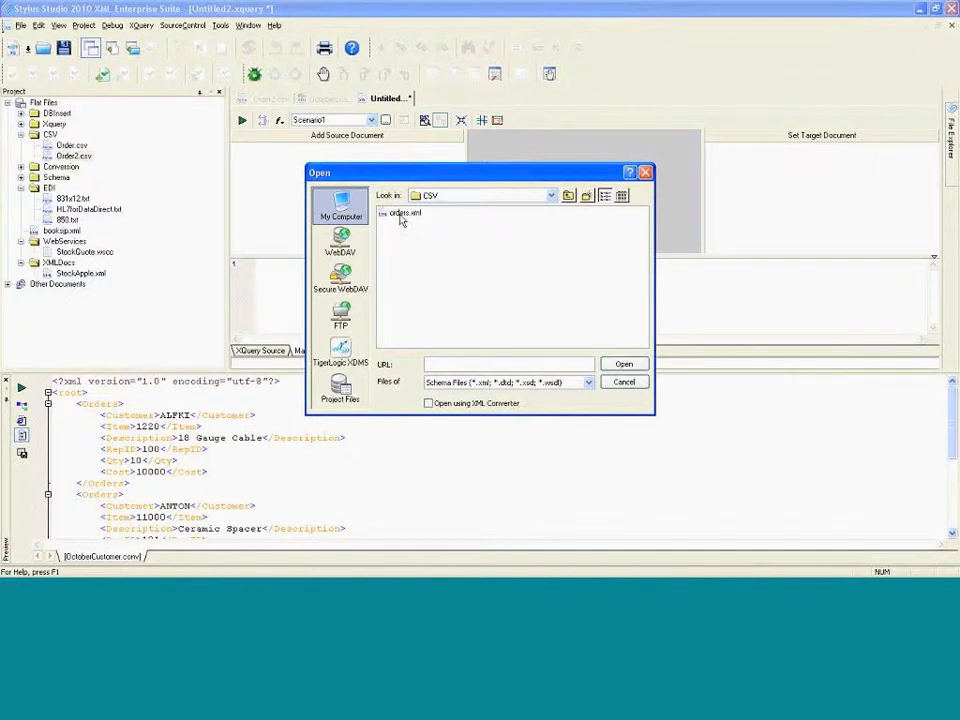
pyautogui.click(476, 384)
pyautogui.click(470, 438)
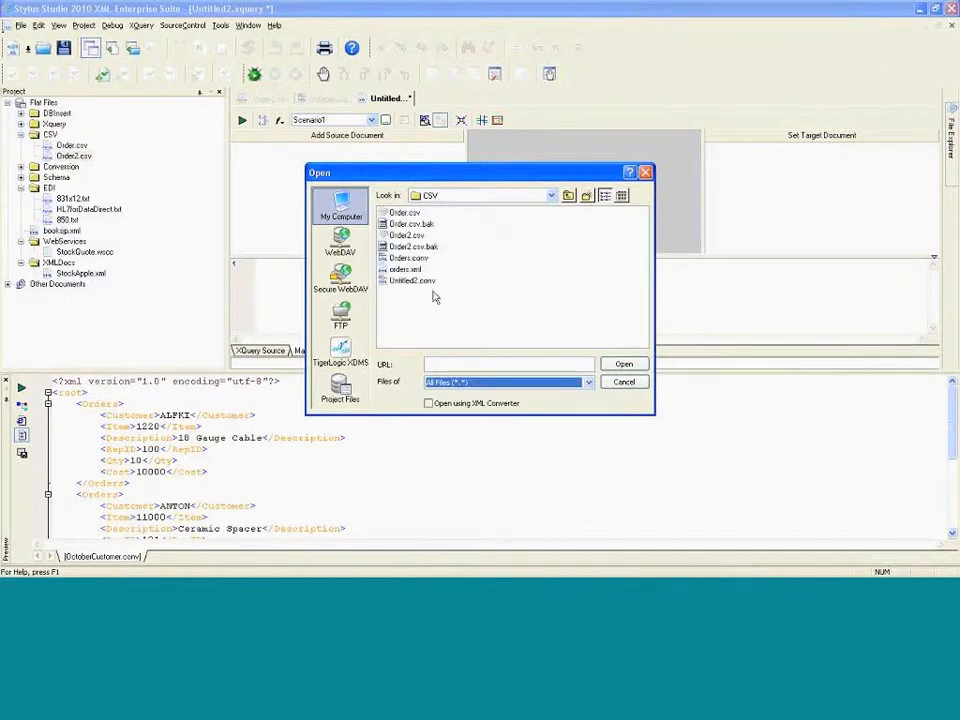
pyautogui.click(406, 237)
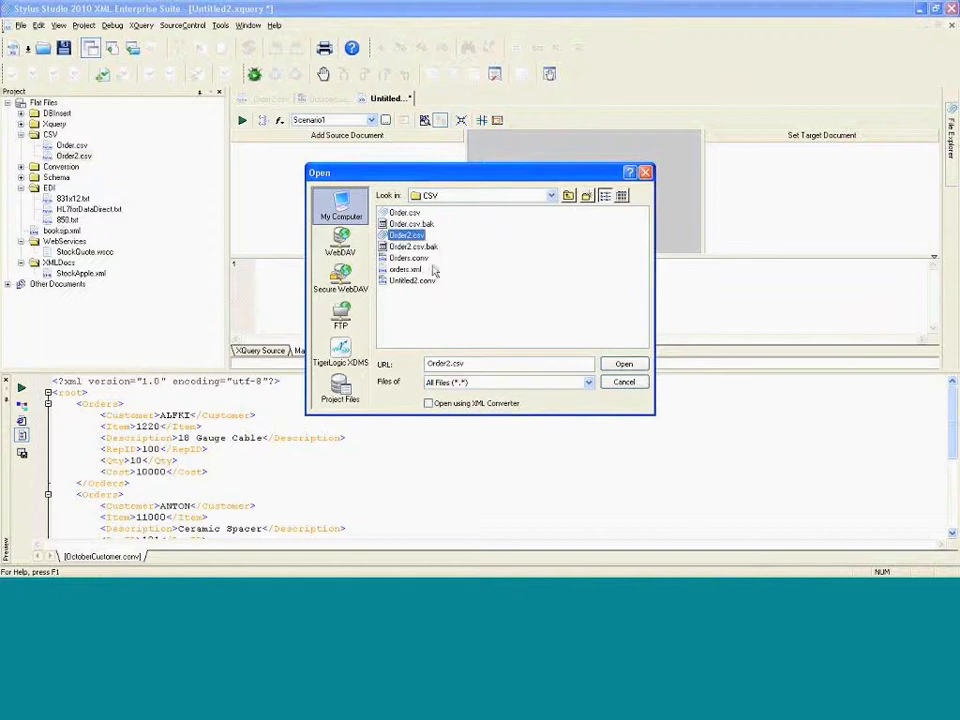
pyautogui.click(428, 403)
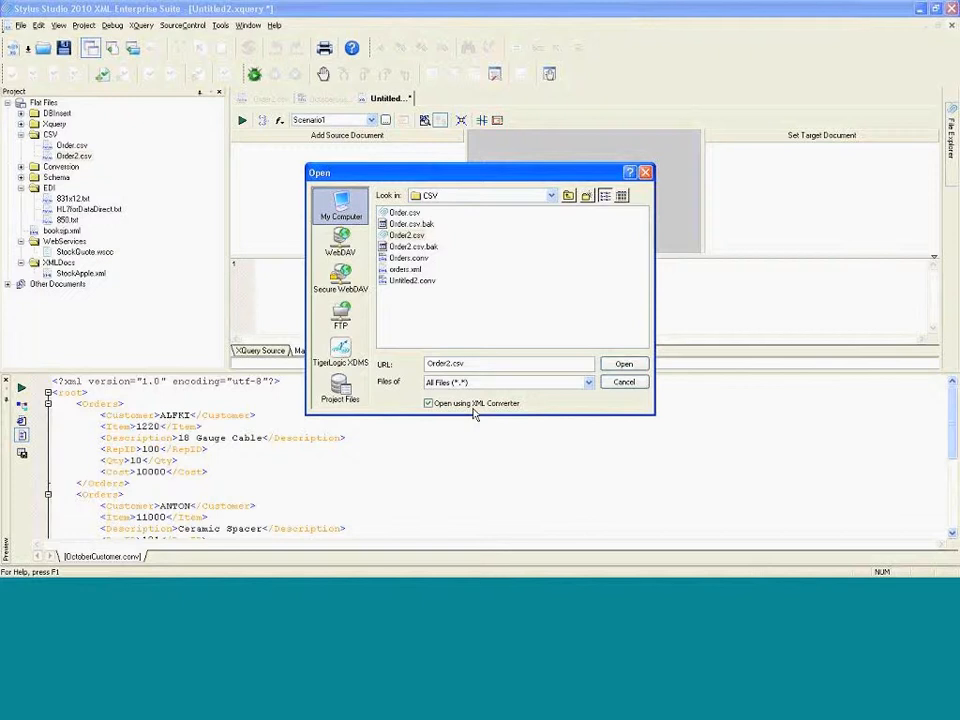
pyautogui.click(620, 365)
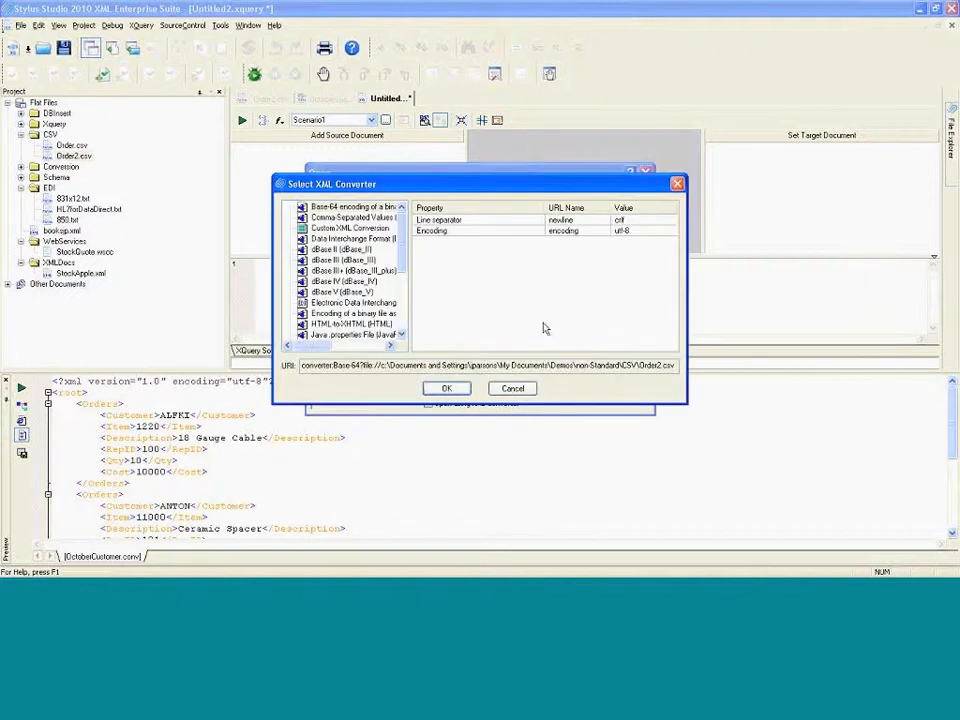
# Add the source using the Custom XML Conversion converter with jeremyOctober.conv from the Conversion folder as its definition
pyautogui.click(350, 228)
pyautogui.click(640, 220)
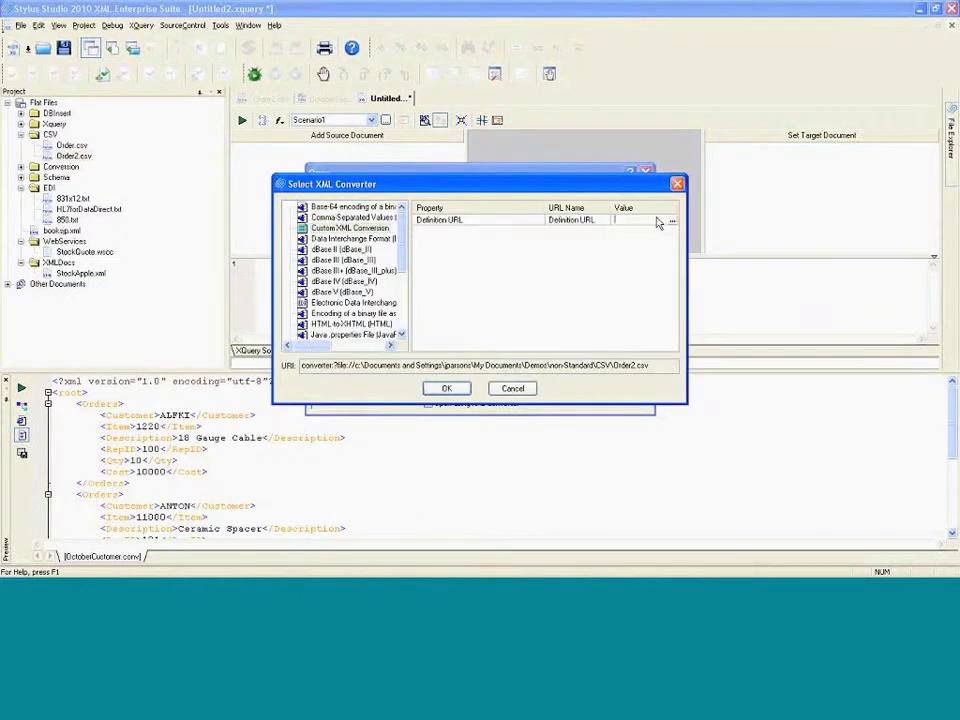
pyautogui.click(671, 220)
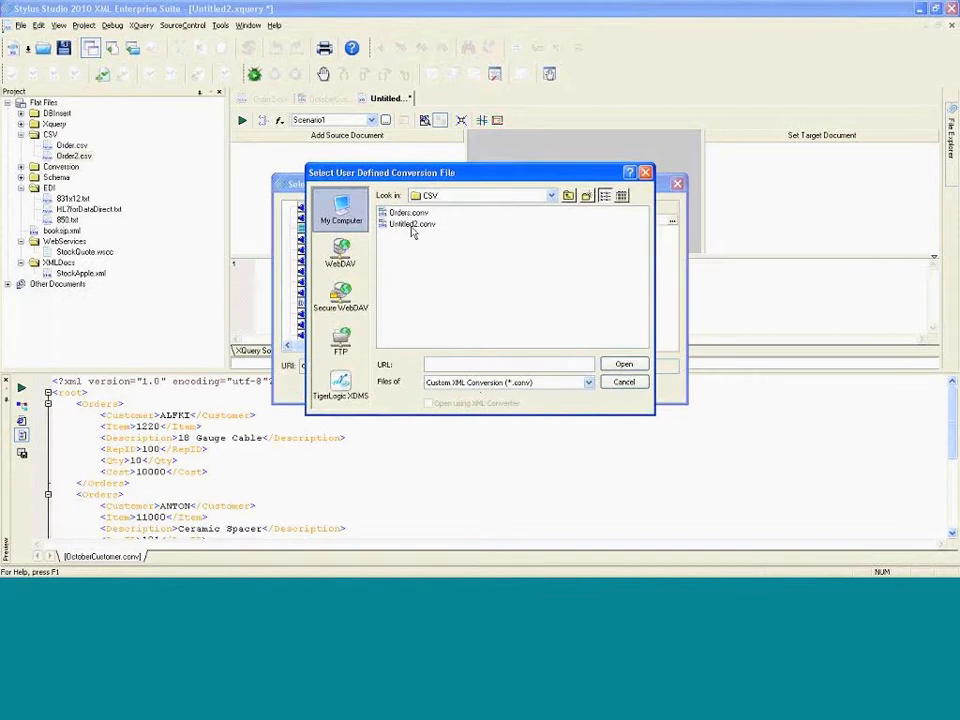
pyautogui.click(568, 196)
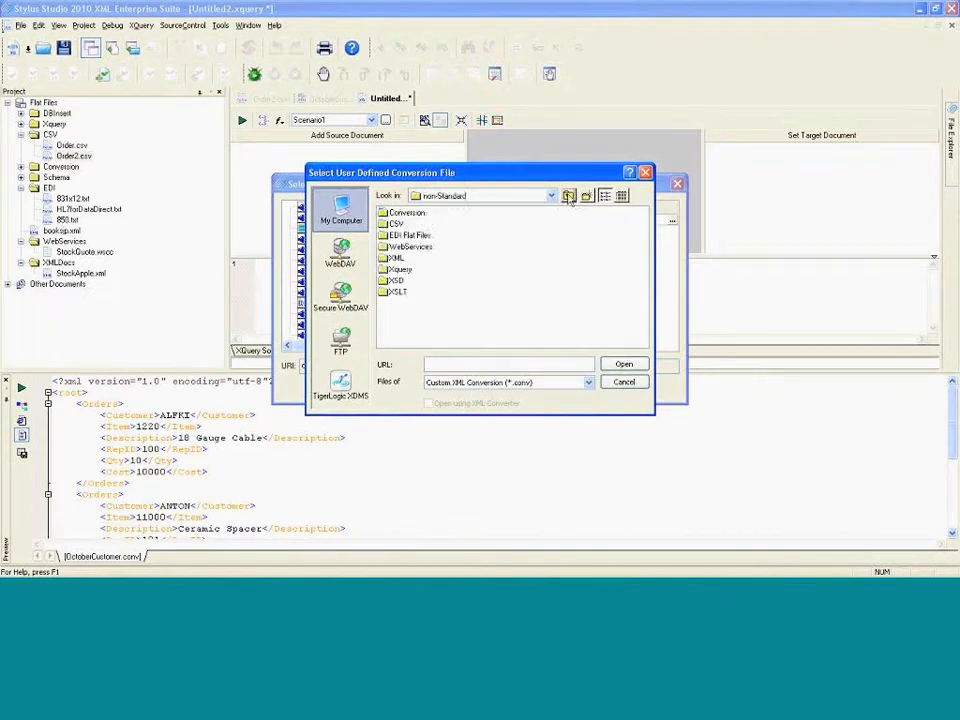
pyautogui.doubleClick(405, 213)
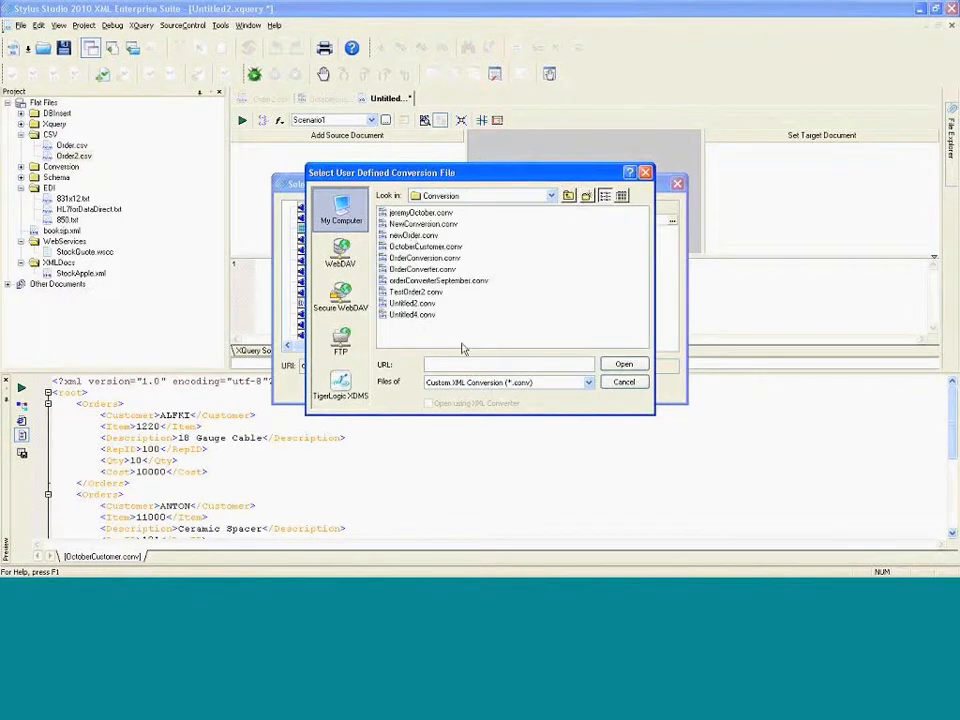
pyautogui.click(413, 248)
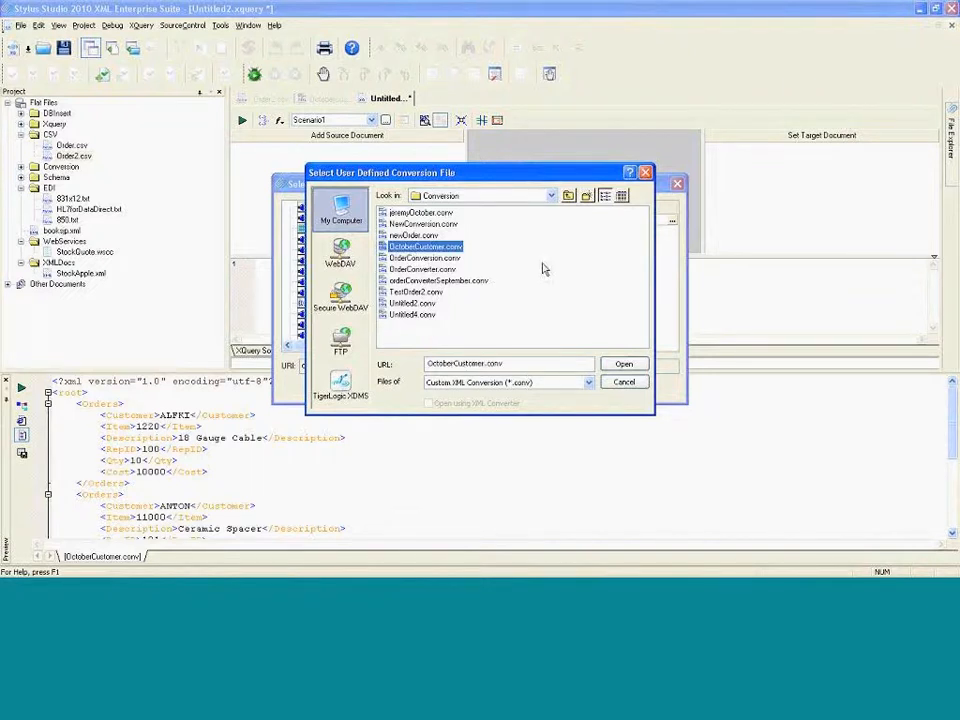
pyautogui.click(430, 214)
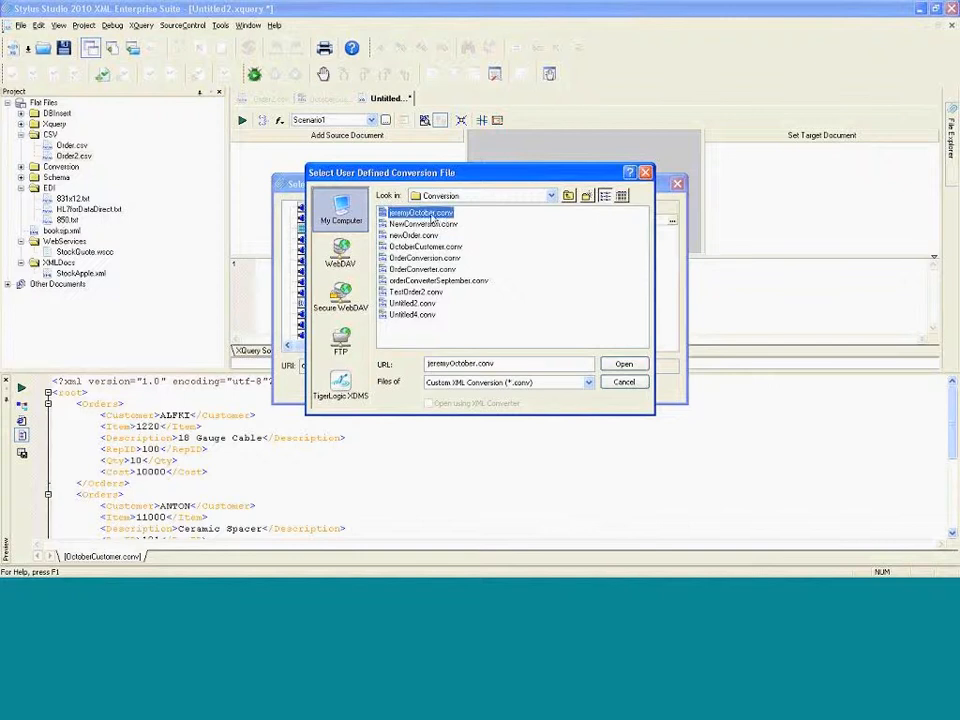
pyautogui.click(623, 364)
pyautogui.click(445, 389)
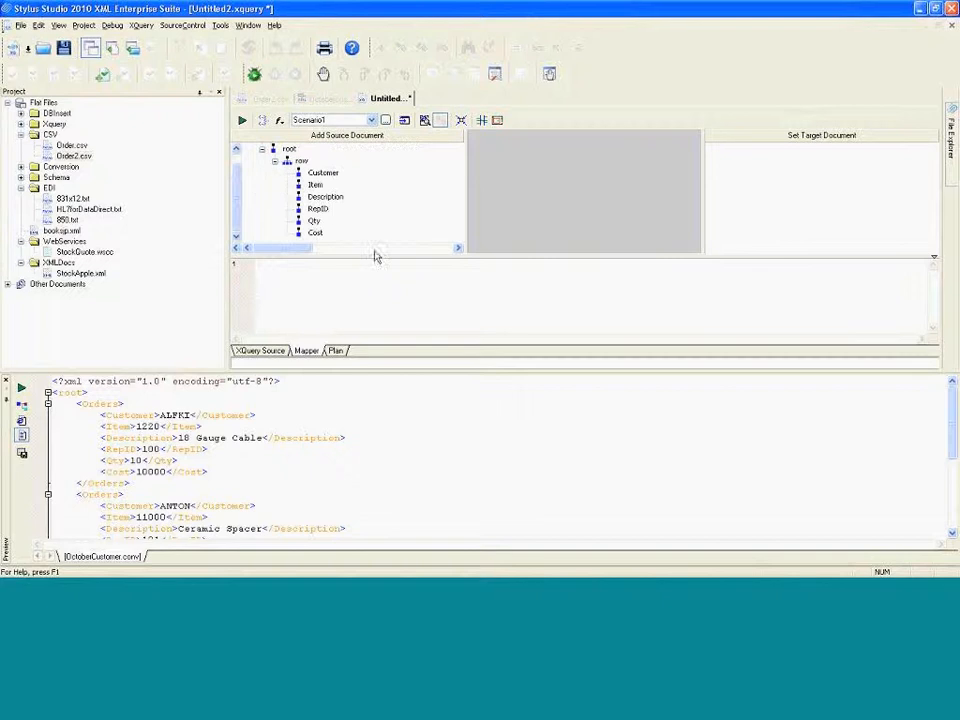
# Enlarge the source document pane and open the File Explorer with its Relational DB connections expanded
pyautogui.moveTo(361, 258); pyautogui.dragTo(366, 307)
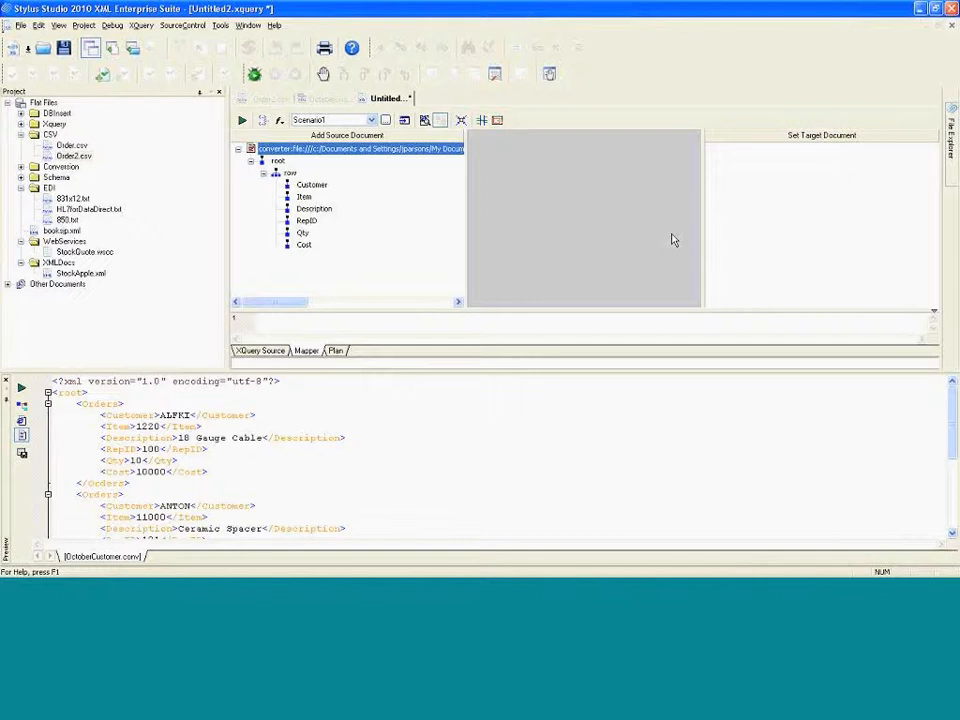
pyautogui.click(299, 223)
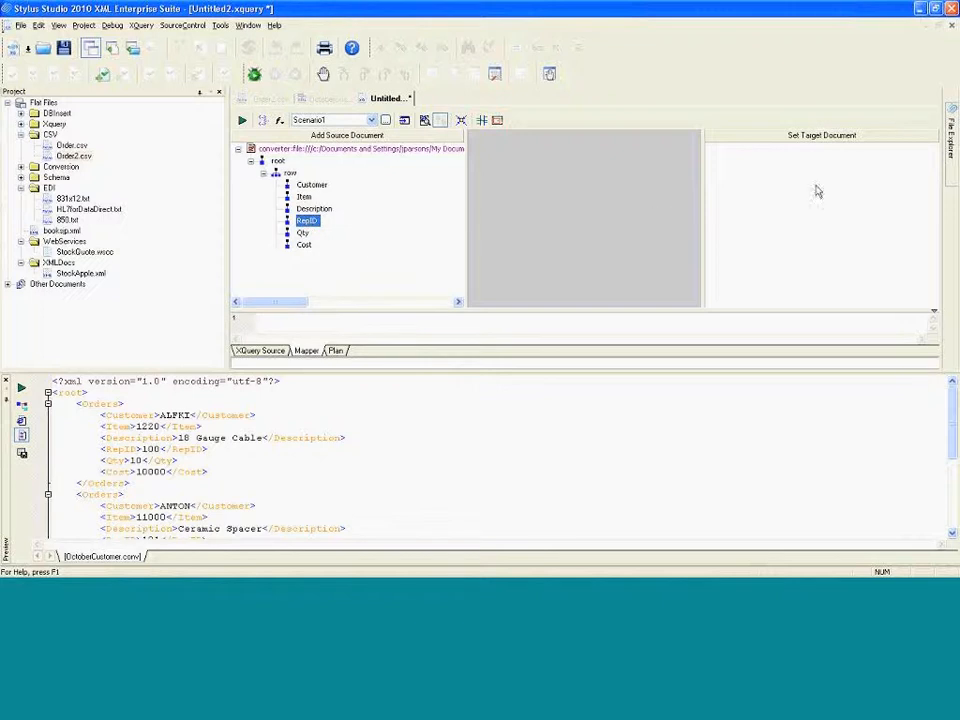
pyautogui.moveTo(953, 163)
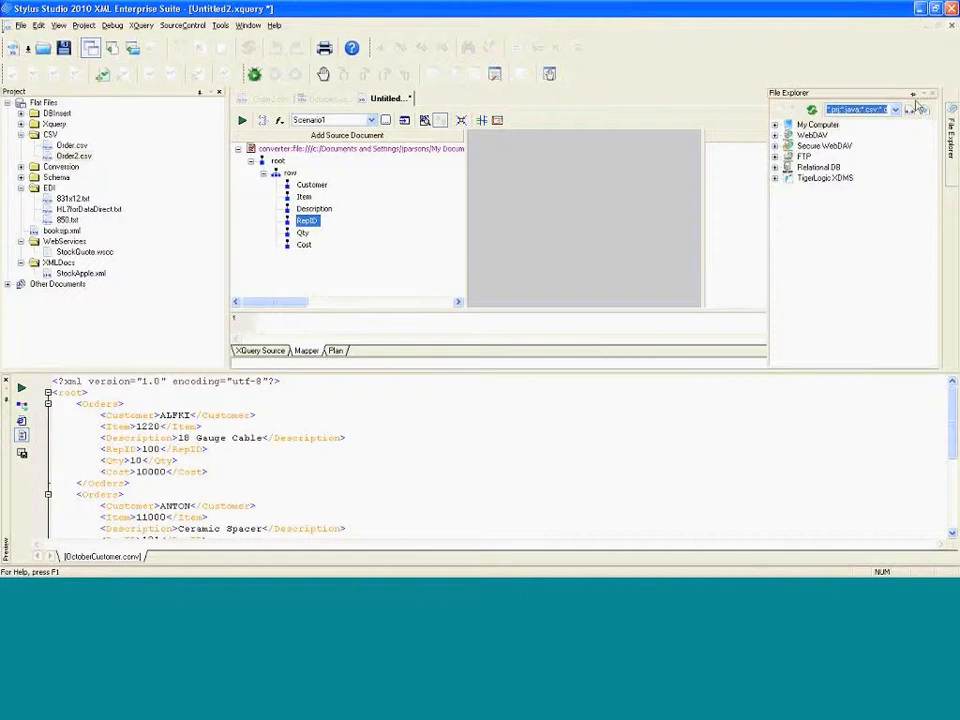
pyautogui.click(912, 94)
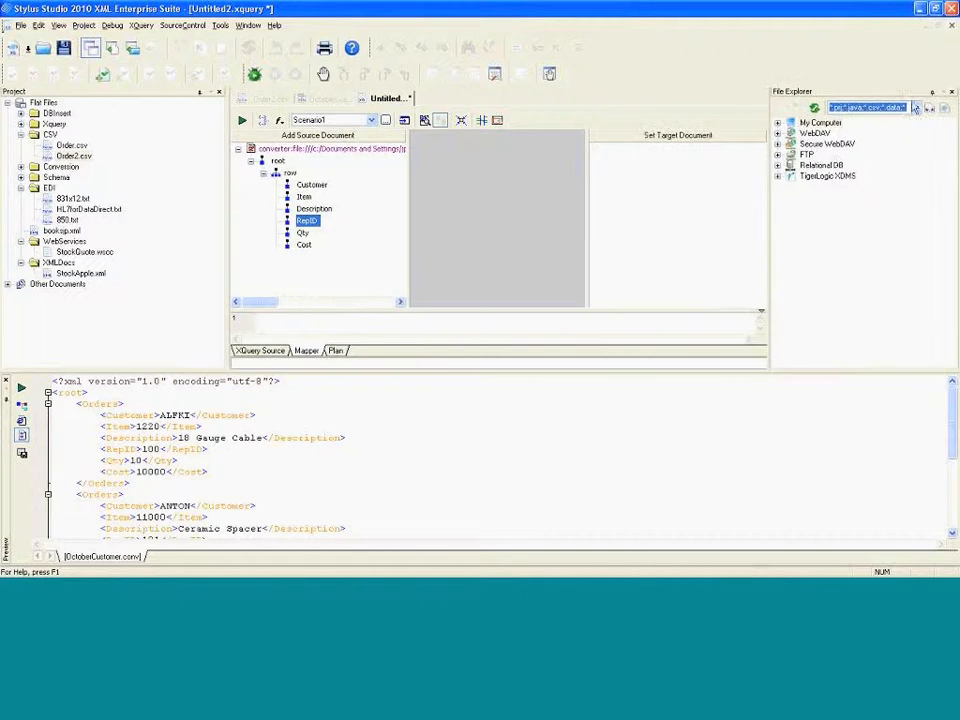
pyautogui.click(778, 166)
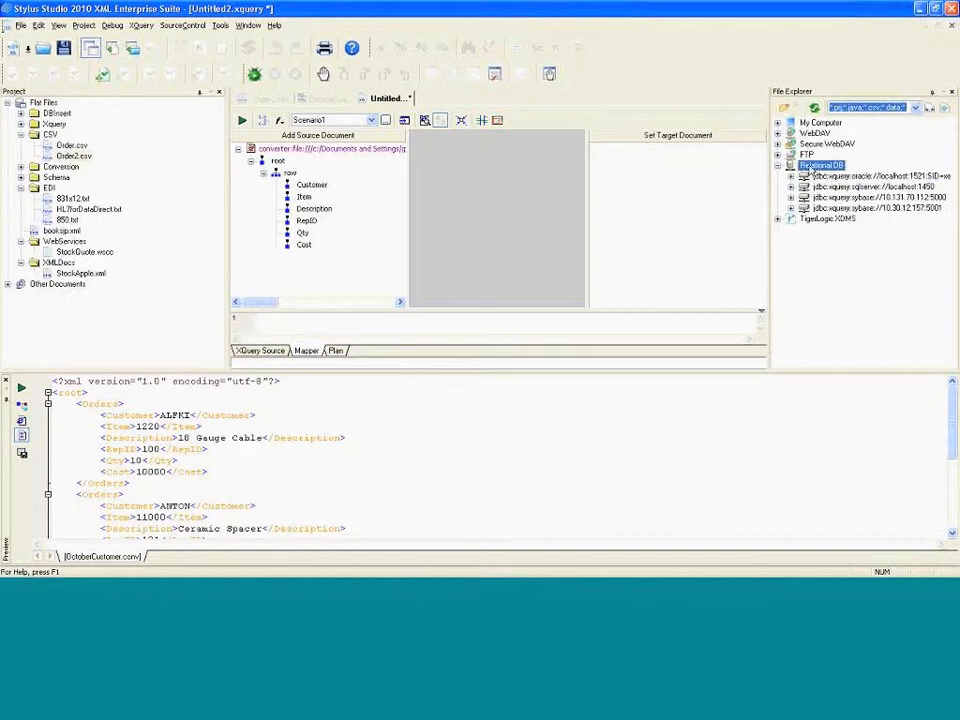
pyautogui.rightClick(822, 166)
pyautogui.click(834, 192)
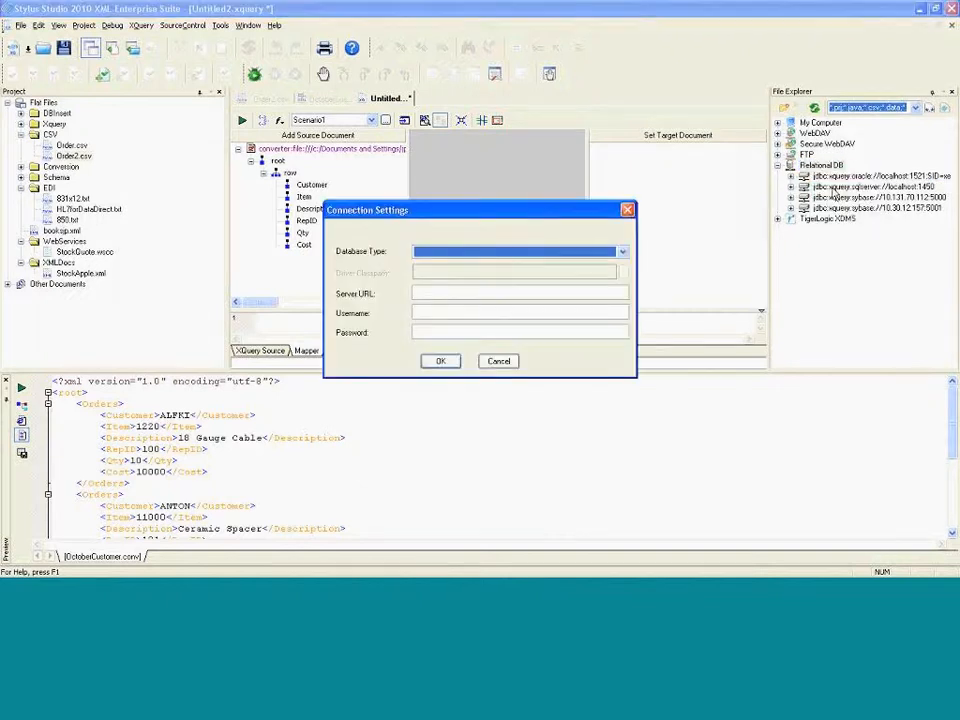
pyautogui.click(623, 252)
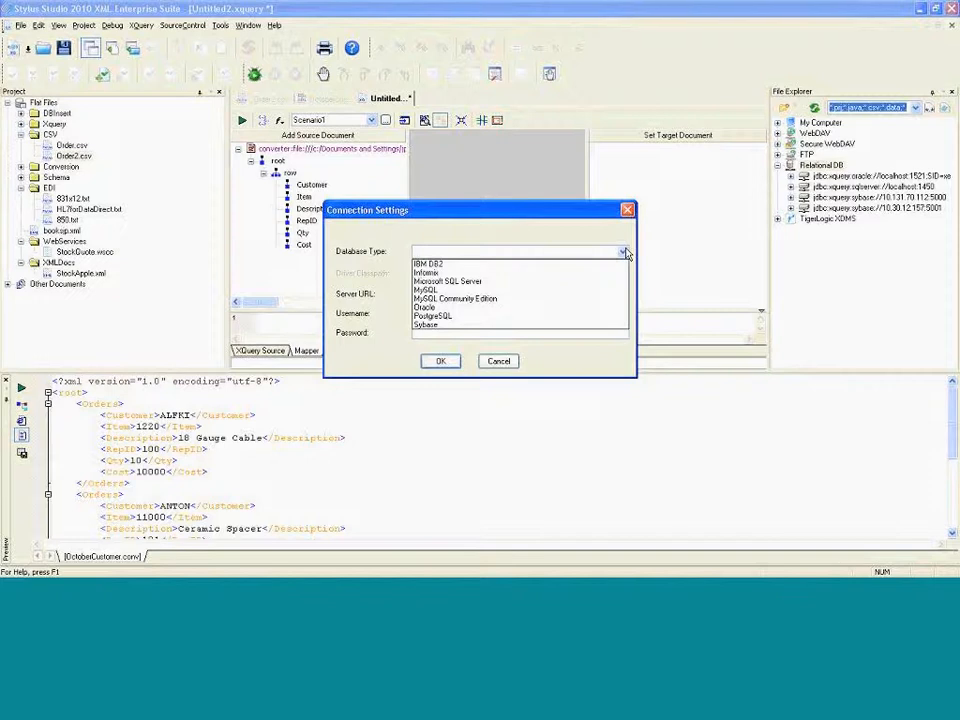
pyautogui.click(510, 362)
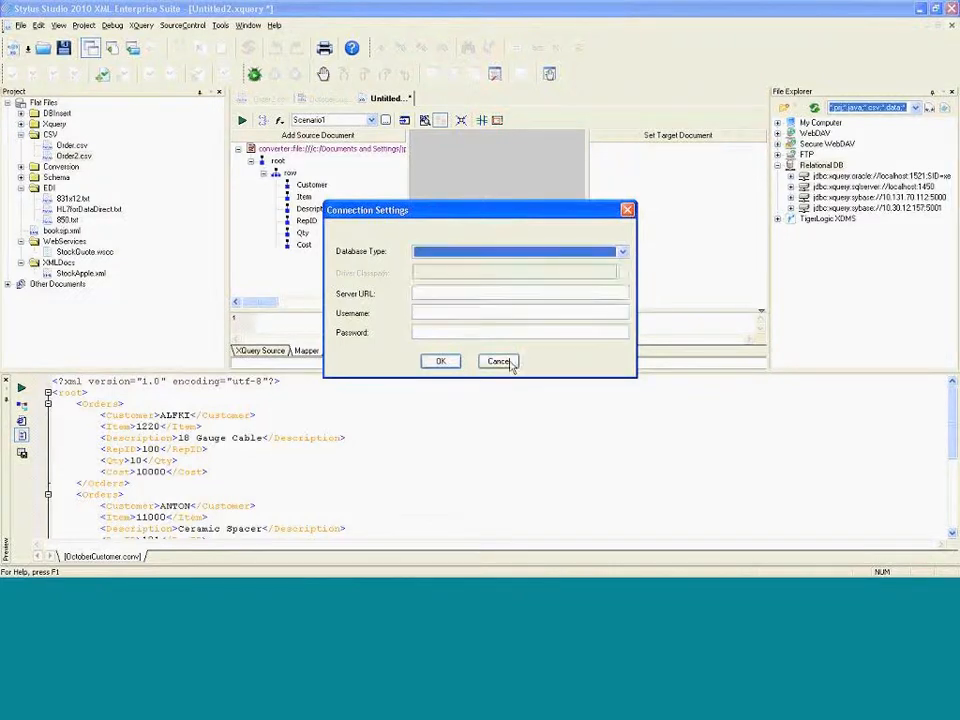
pyautogui.click(500, 362)
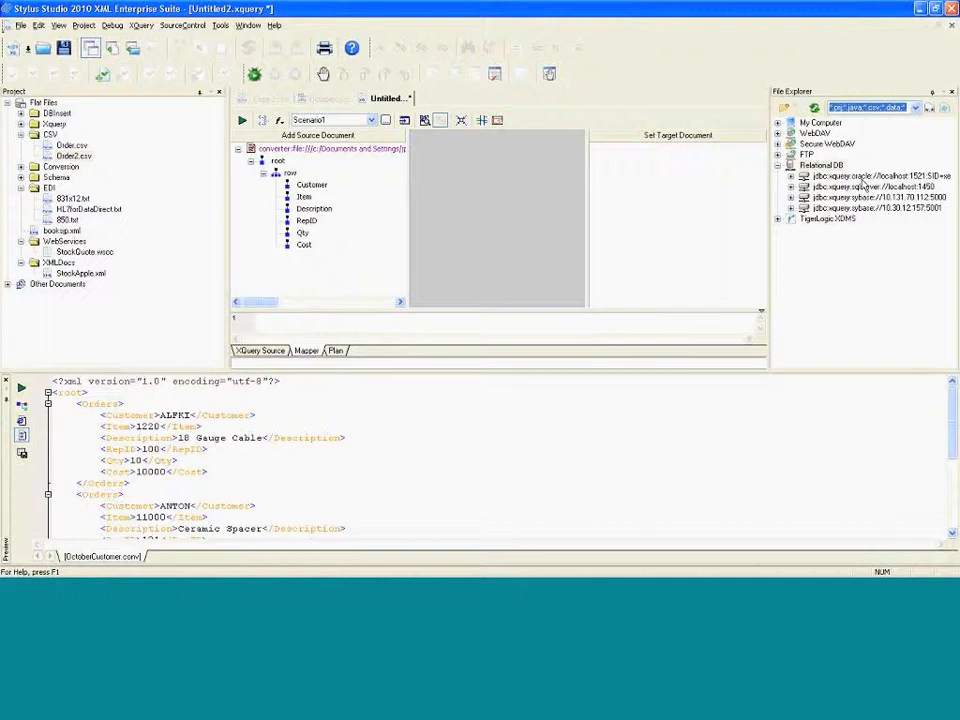
# Open the Oracle localhost:1521 connection, logging in with user name hr and the account password
pyautogui.click(836, 178)
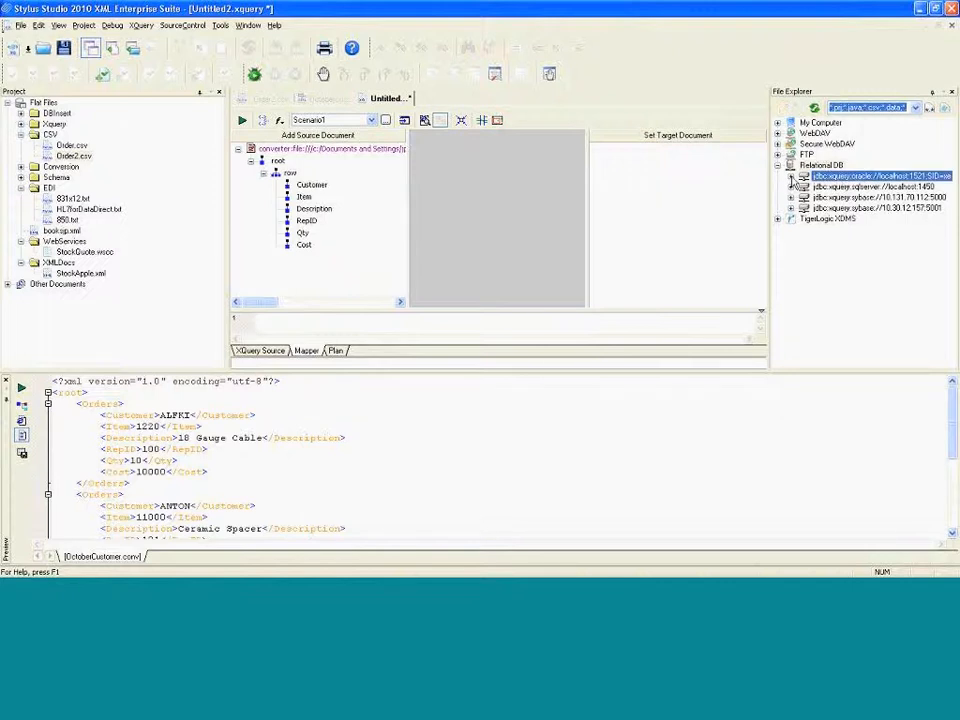
pyautogui.click(791, 177)
pyautogui.write('hr')
pyautogui.press('Tab')
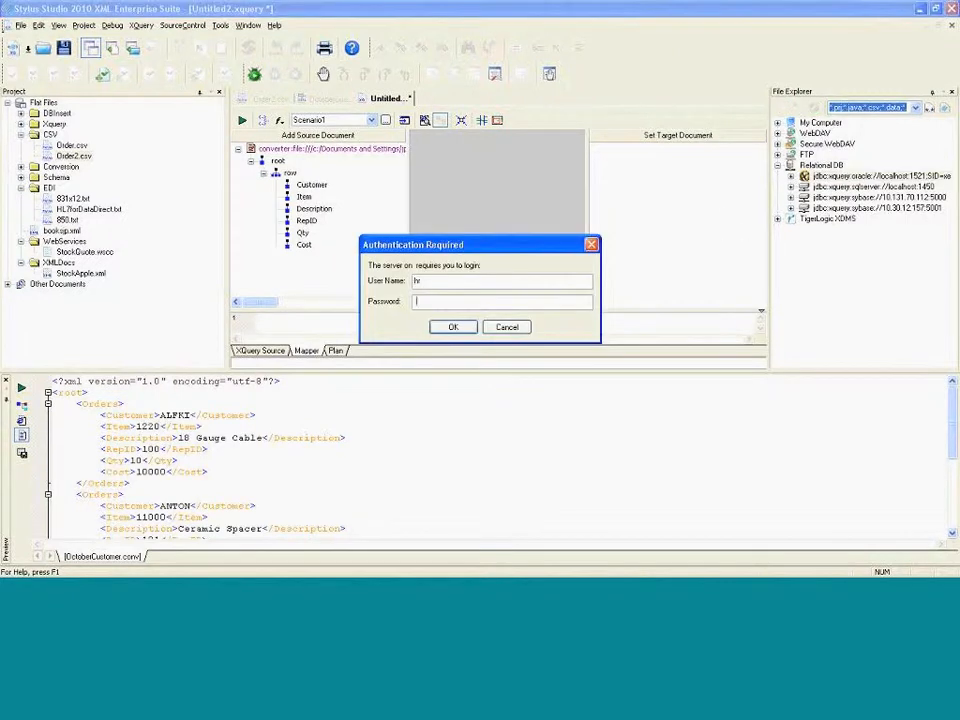
pyautogui.write('hr')
pyautogui.press('Return')
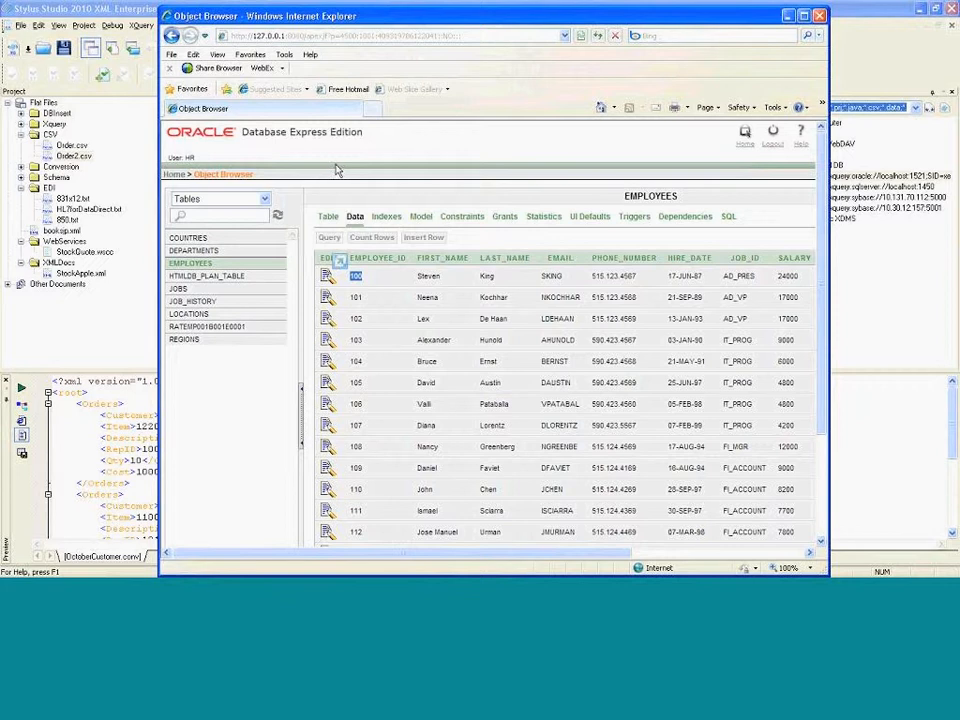
# Review the EMPLOYEES table data in the Oracle Database Express Edition object browser, then minimize it
pyautogui.scroll(-2, 321, 167)
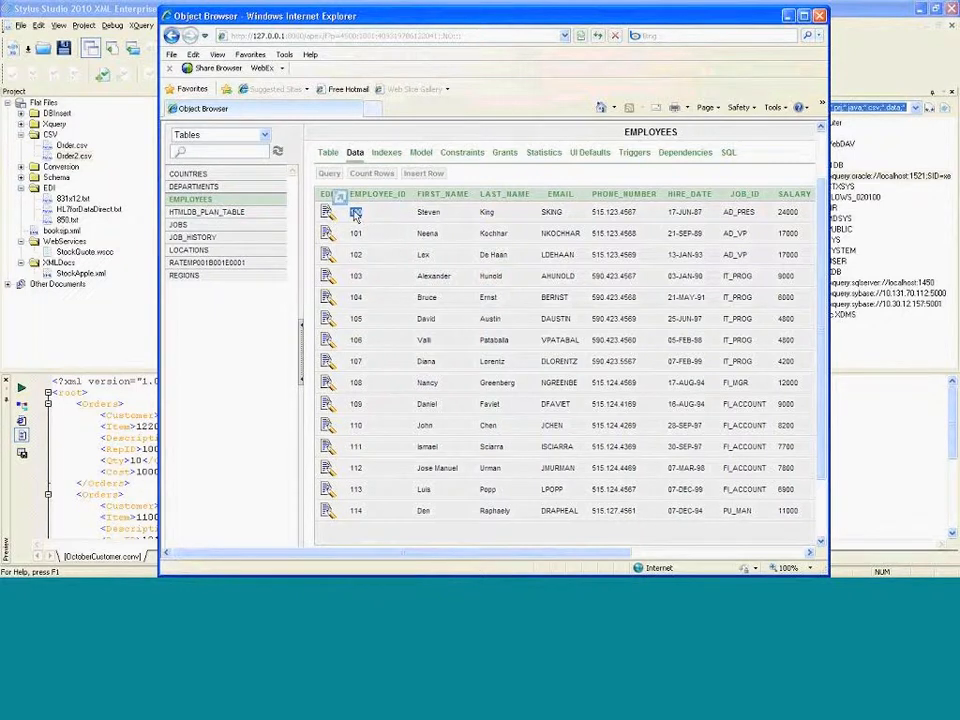
pyautogui.click(789, 20)
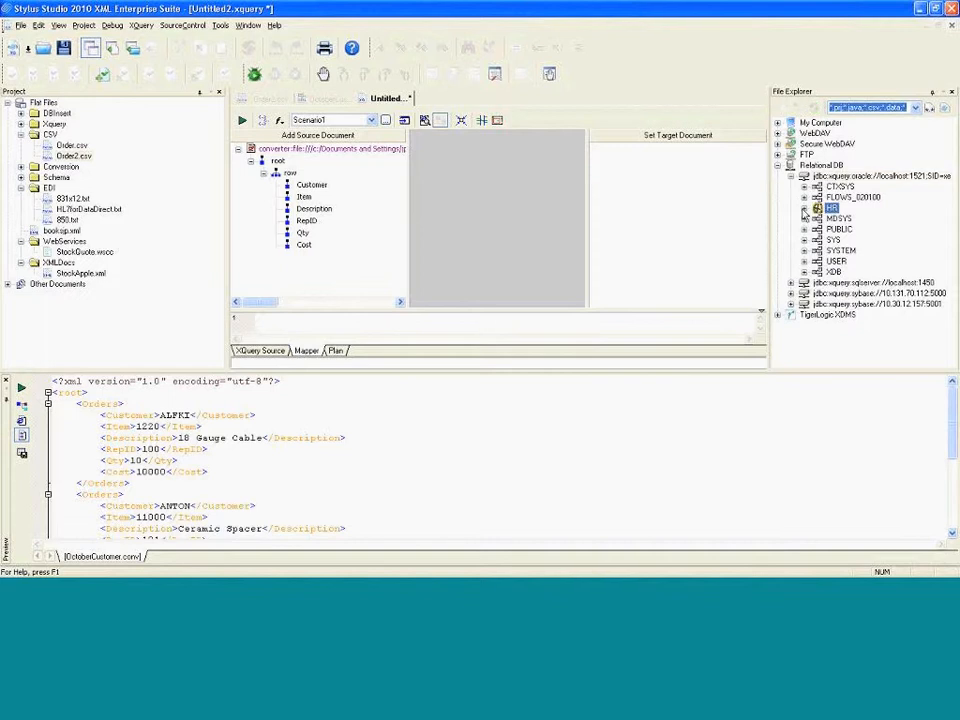
# Add the HR schema's EMPLOYEES table to the mapper as a source document
pyautogui.click(804, 209)
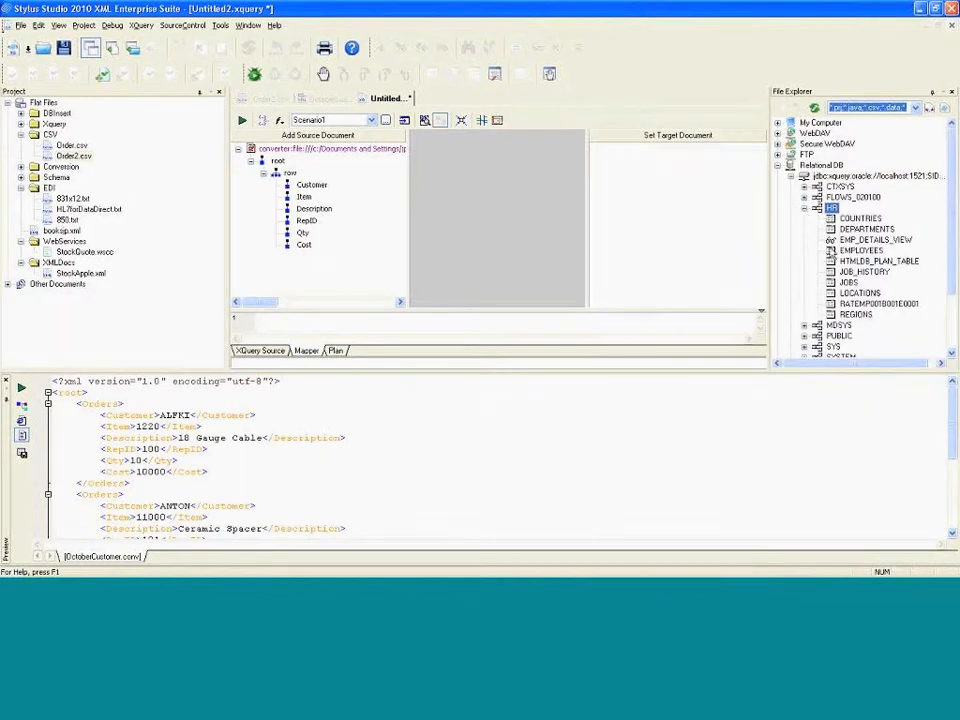
pyautogui.click(829, 251)
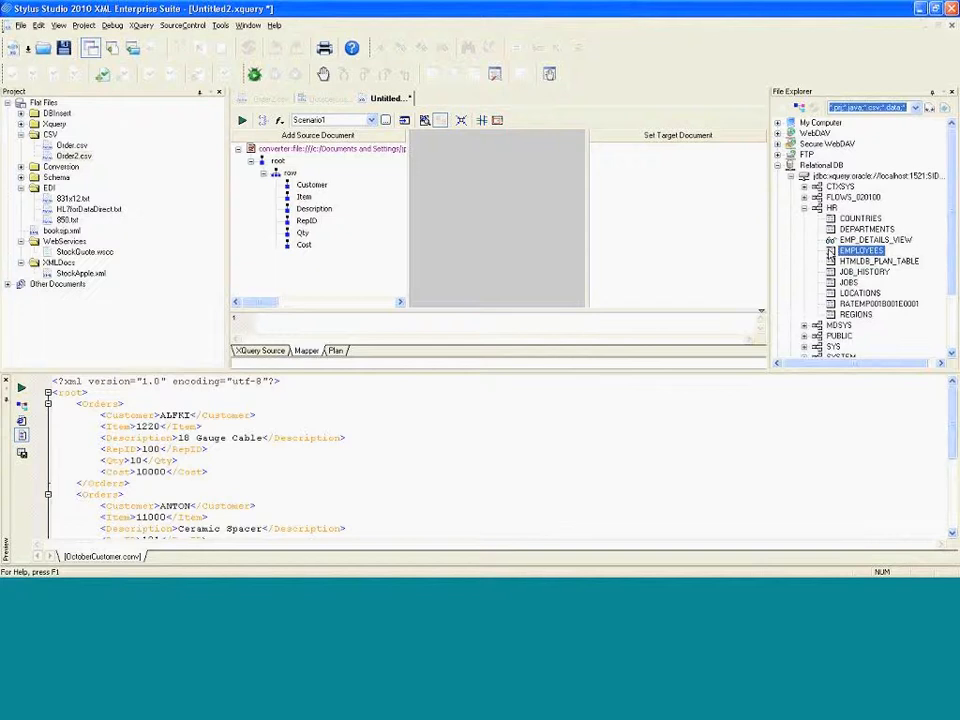
pyautogui.moveTo(829, 254); pyautogui.dragTo(309, 276)
pyautogui.moveTo(308, 270); pyautogui.dragTo(308, 270)
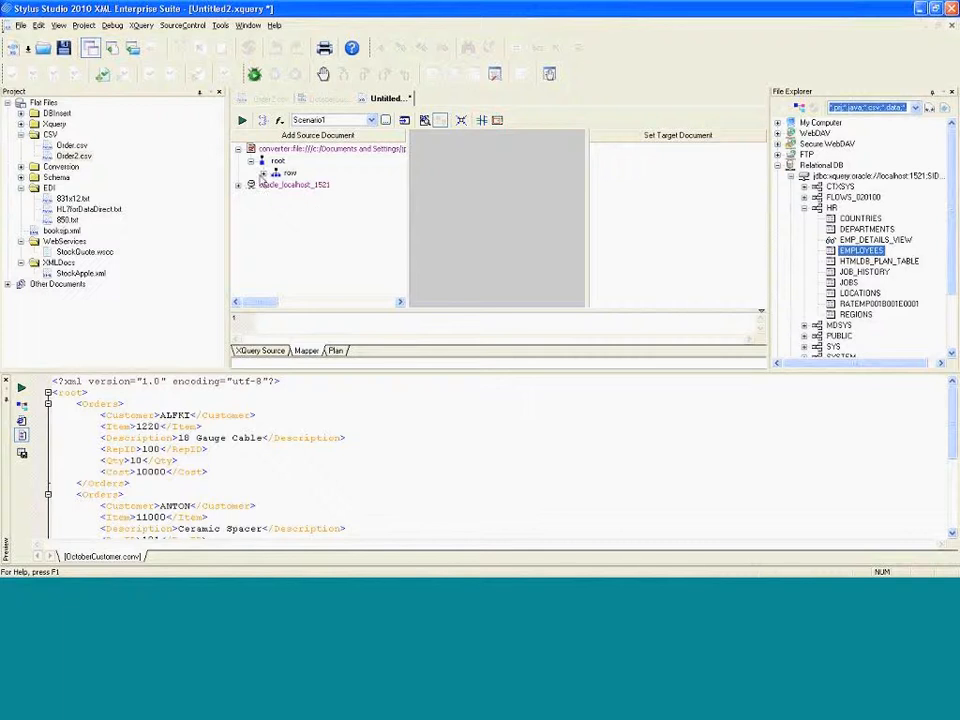
# Expand the oracle_localhost_1521 source down to the EMPLOYEES table columns
pyautogui.click(263, 173)
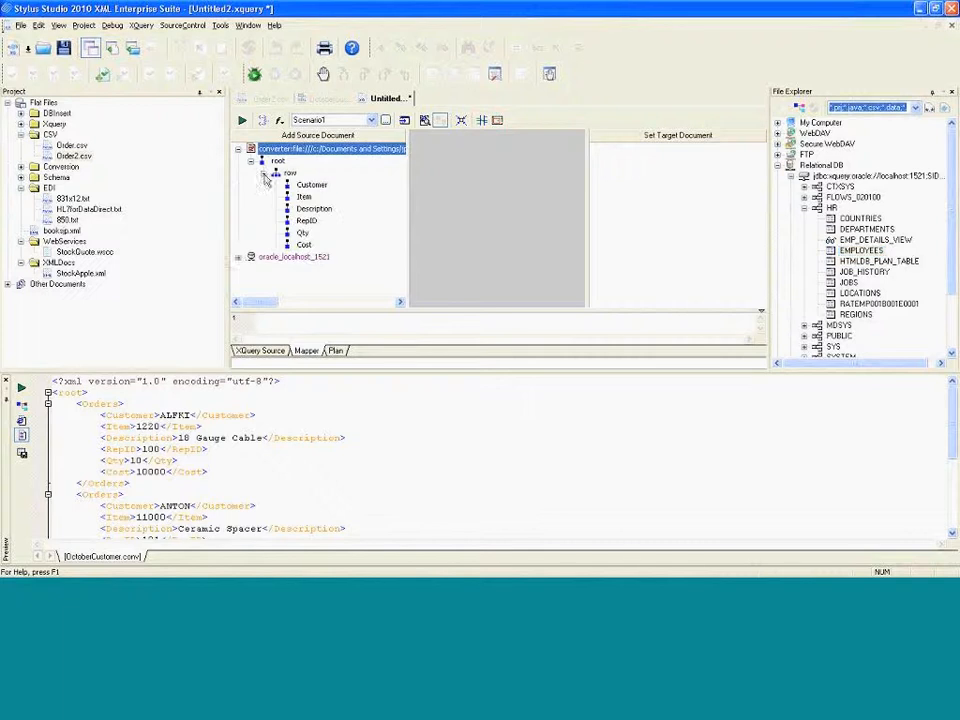
pyautogui.click(238, 258)
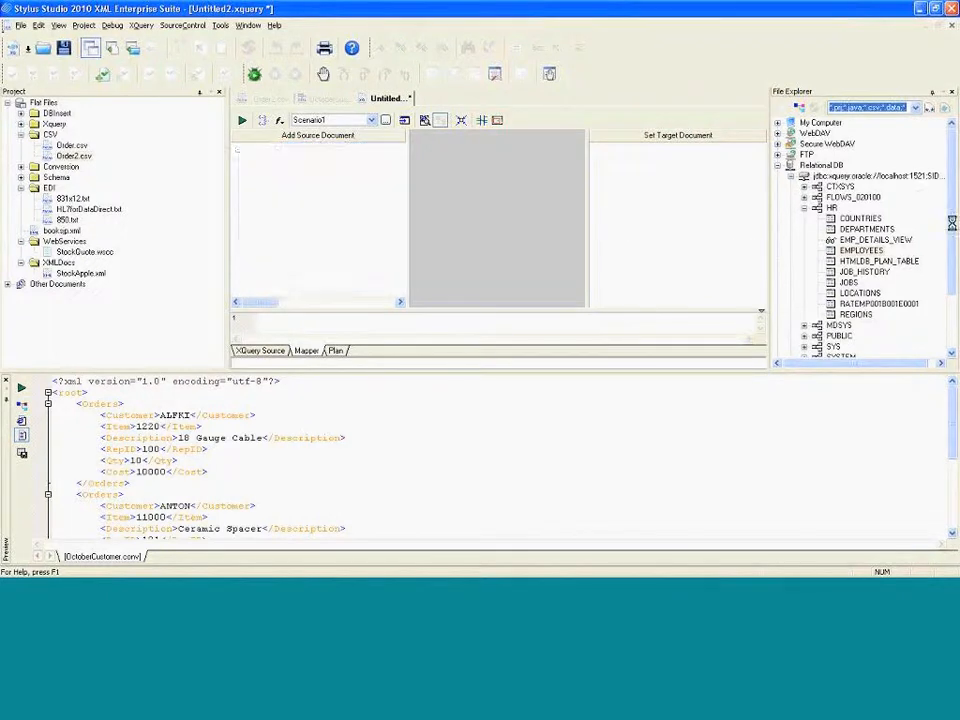
pyautogui.click(251, 269)
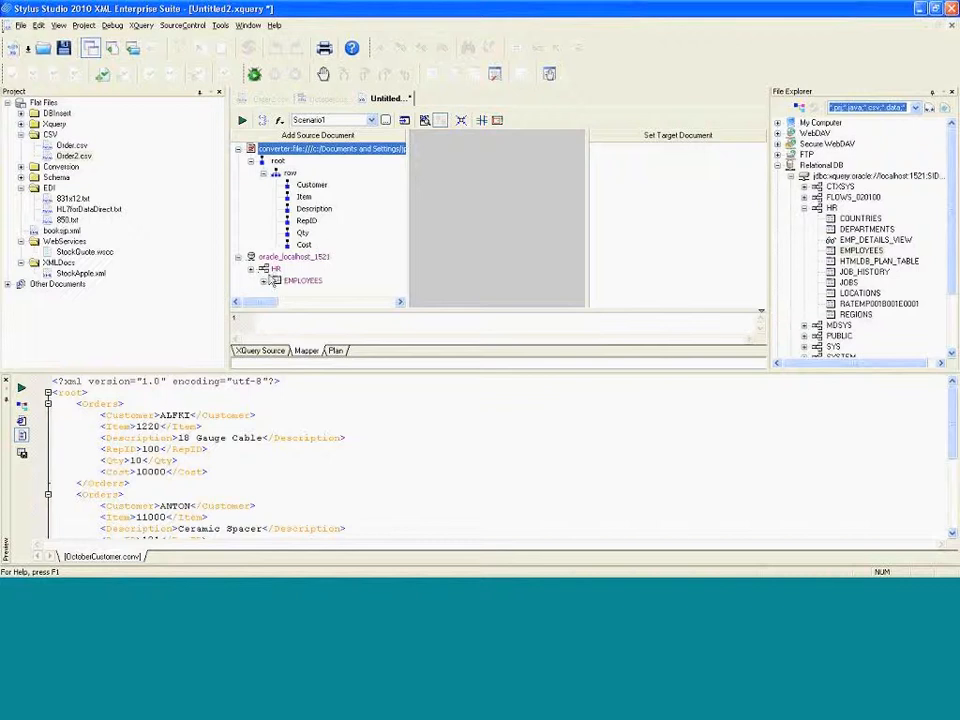
pyautogui.click(262, 281)
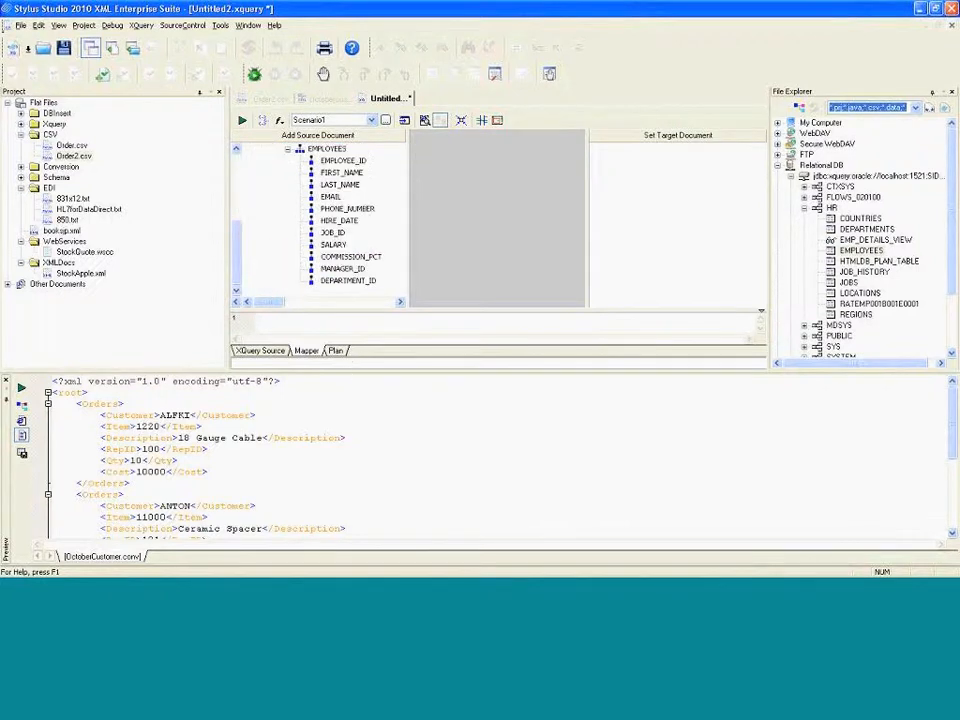
# Inspect the columns of dbo.salesTable in SQL Server Management Studio, then close it
pyautogui.click(383, 595)
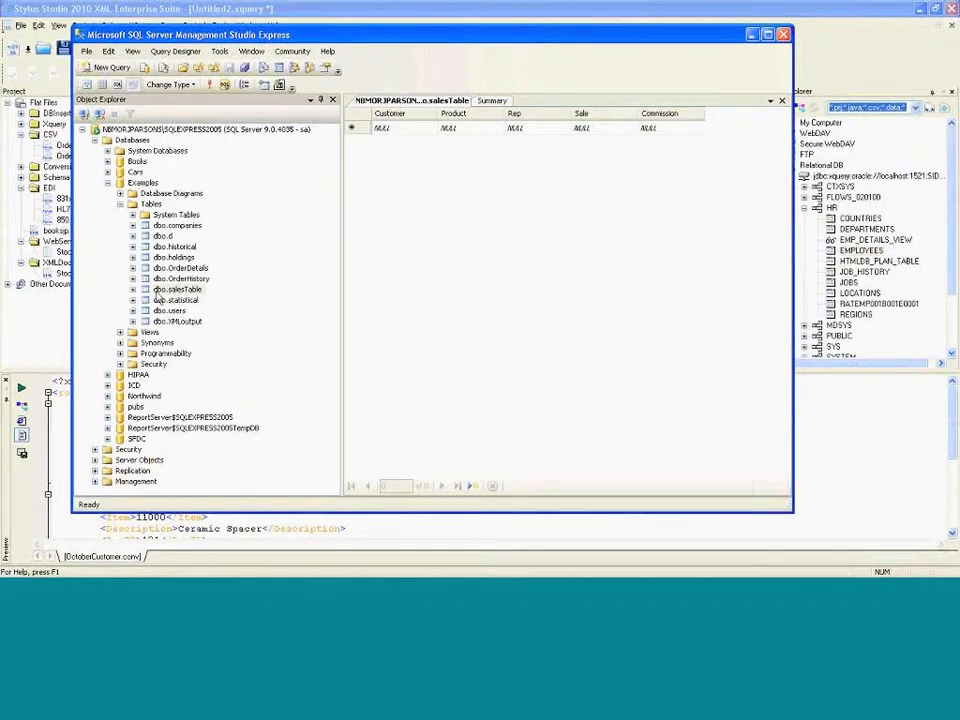
pyautogui.click(165, 289)
pyautogui.click(133, 289)
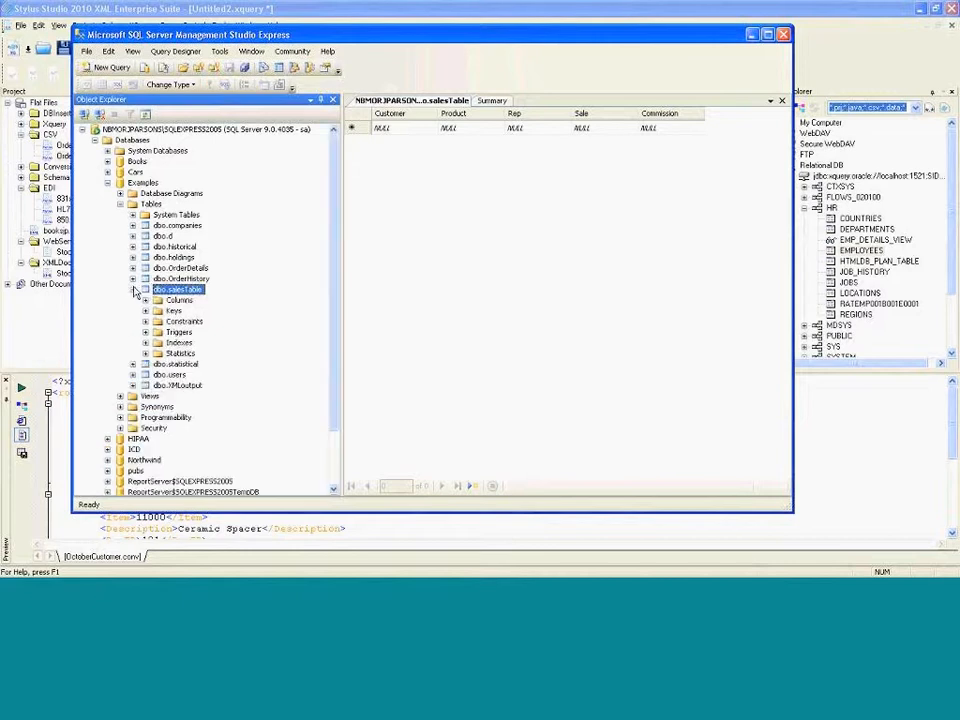
pyautogui.click(145, 300)
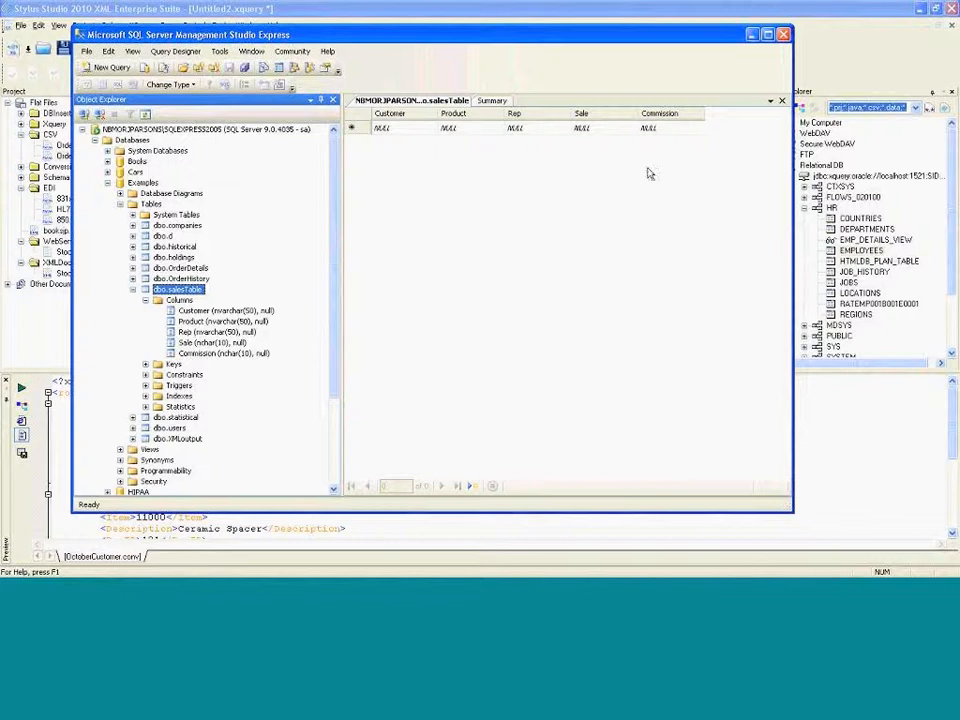
pyautogui.click(783, 34)
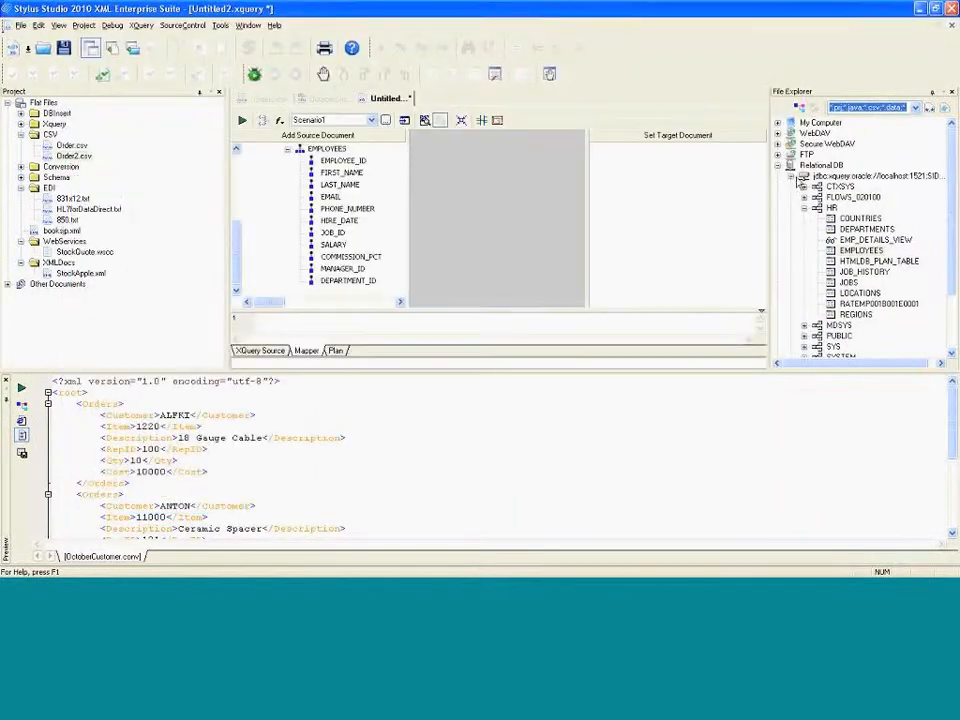
# Open the SQL Server localhost:1450 connection, logging in with user name sa and the account password
pyautogui.doubleClick(801, 178)
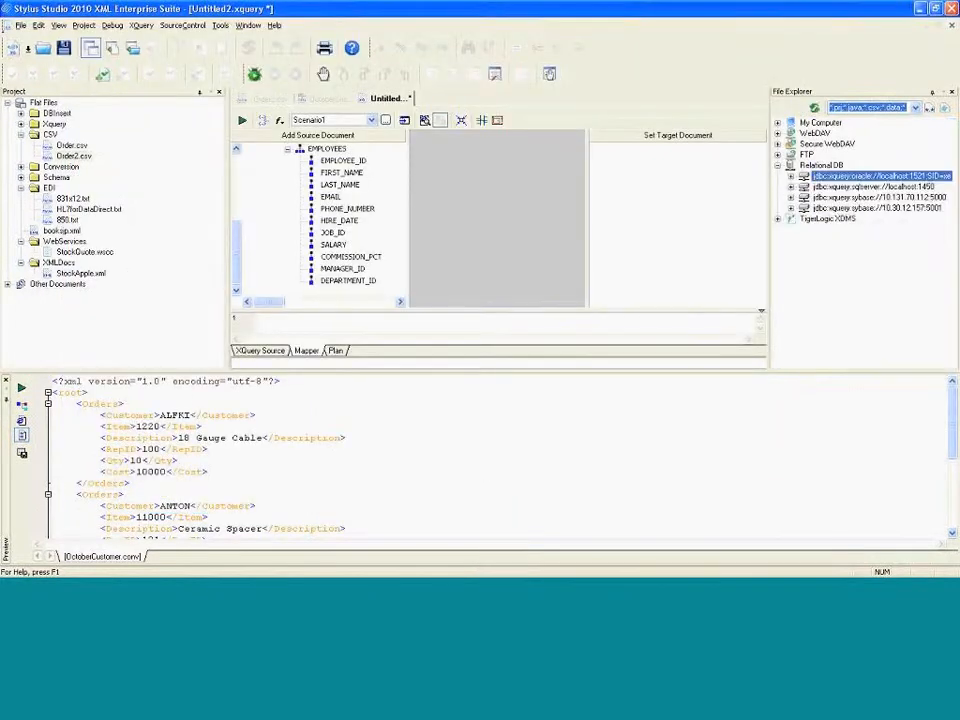
pyautogui.doubleClick(805, 187)
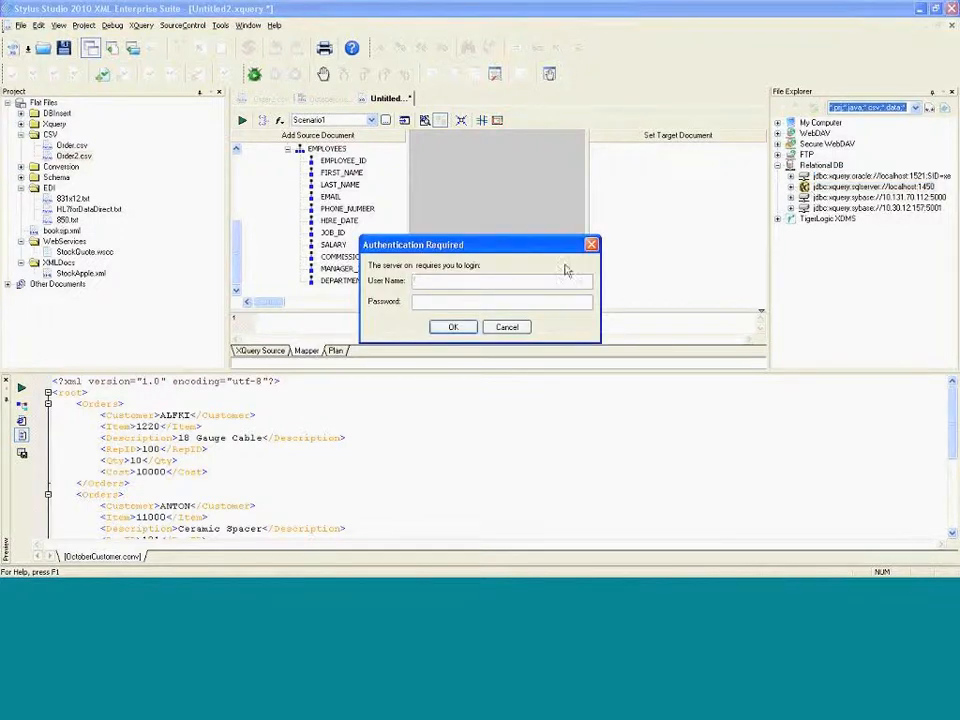
pyautogui.write('sa')
pyautogui.press('Tab')
pyautogui.write('***')
pyautogui.press('Return')
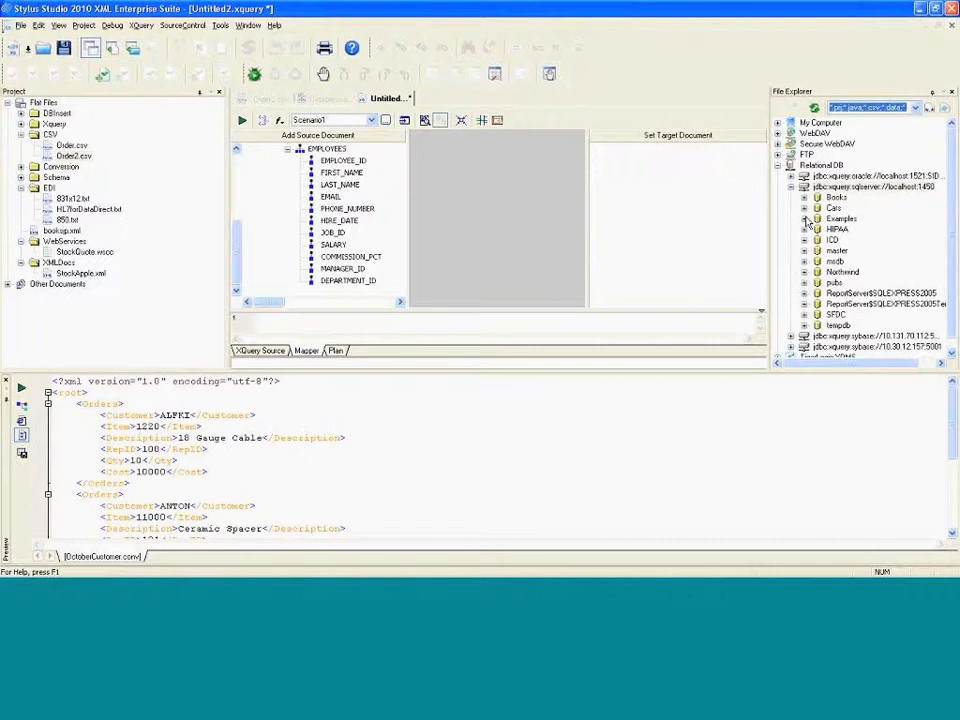
# Drop the Examples dbo salesTable onto the mapper canvas as an SQL Insert Call
pyautogui.click(808, 219)
pyautogui.doubleClick(845, 229)
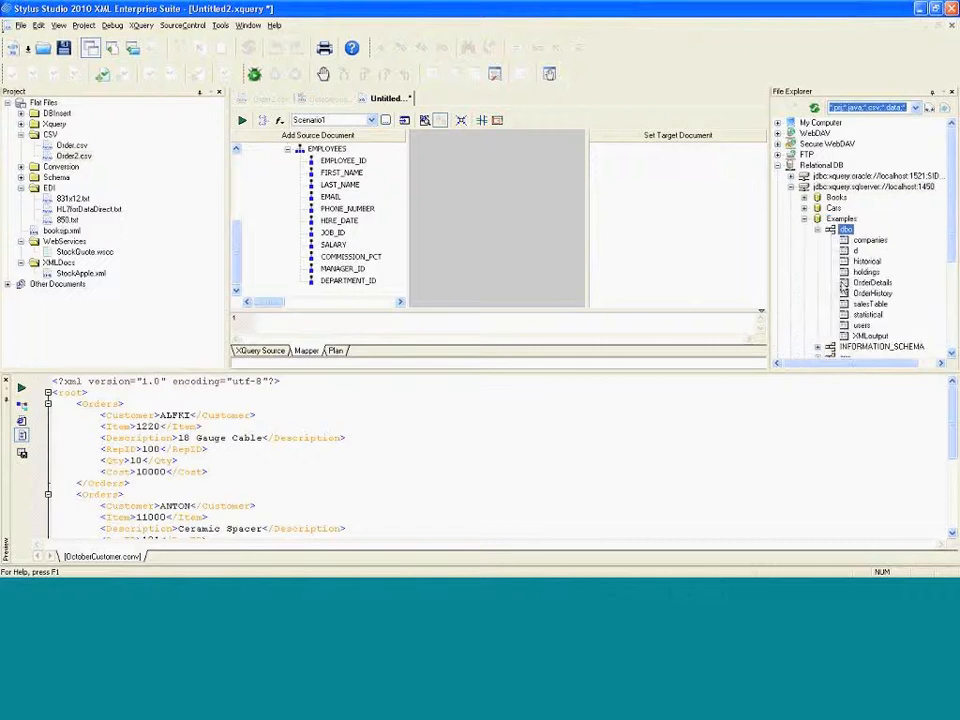
pyautogui.click(852, 305)
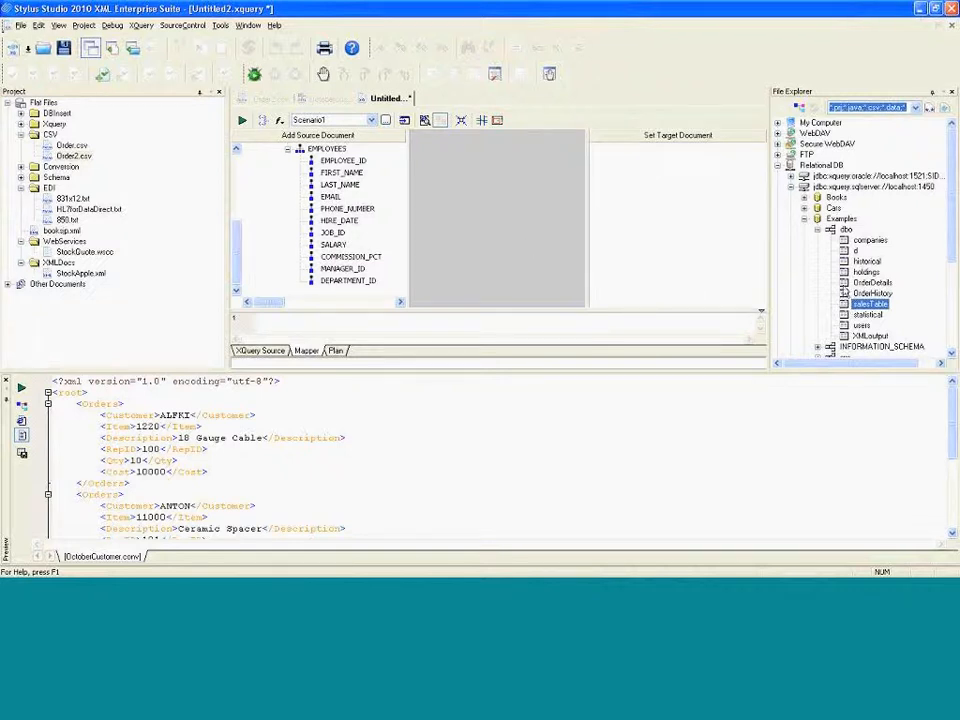
pyautogui.rightClick(846, 305)
pyautogui.click(835, 304)
pyautogui.moveTo(843, 304); pyautogui.dragTo(510, 232)
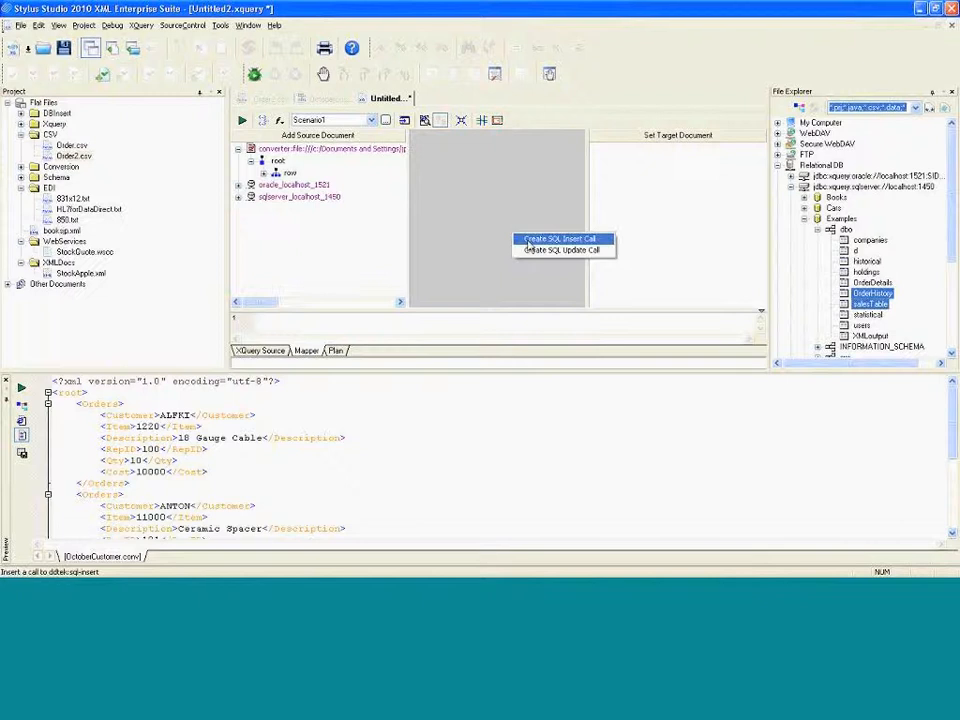
pyautogui.click(528, 240)
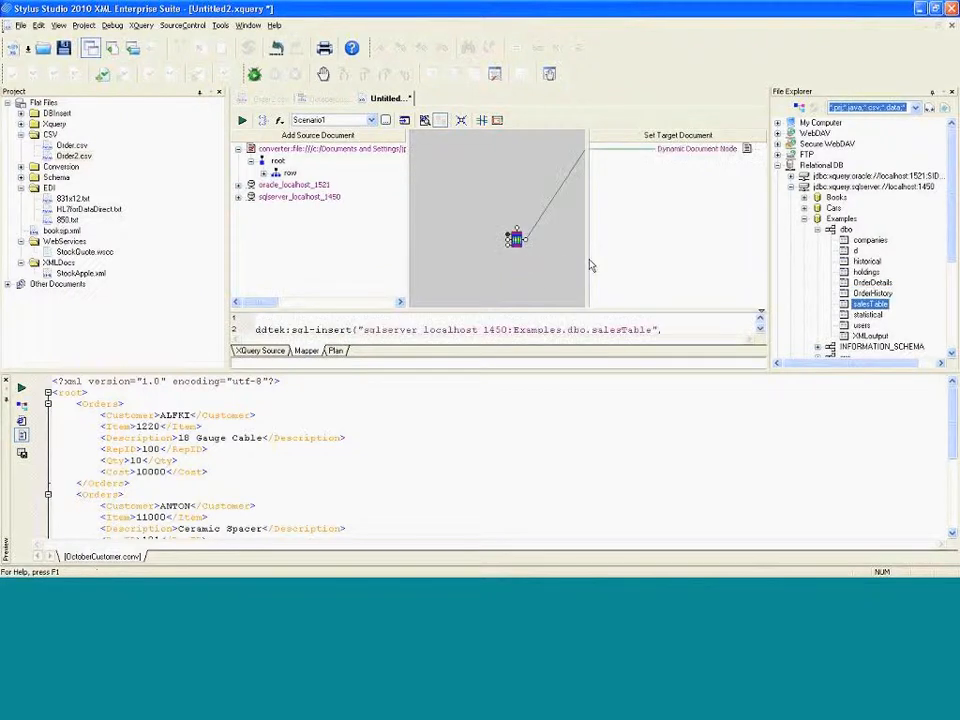
pyautogui.moveTo(587, 258); pyautogui.dragTo(692, 262)
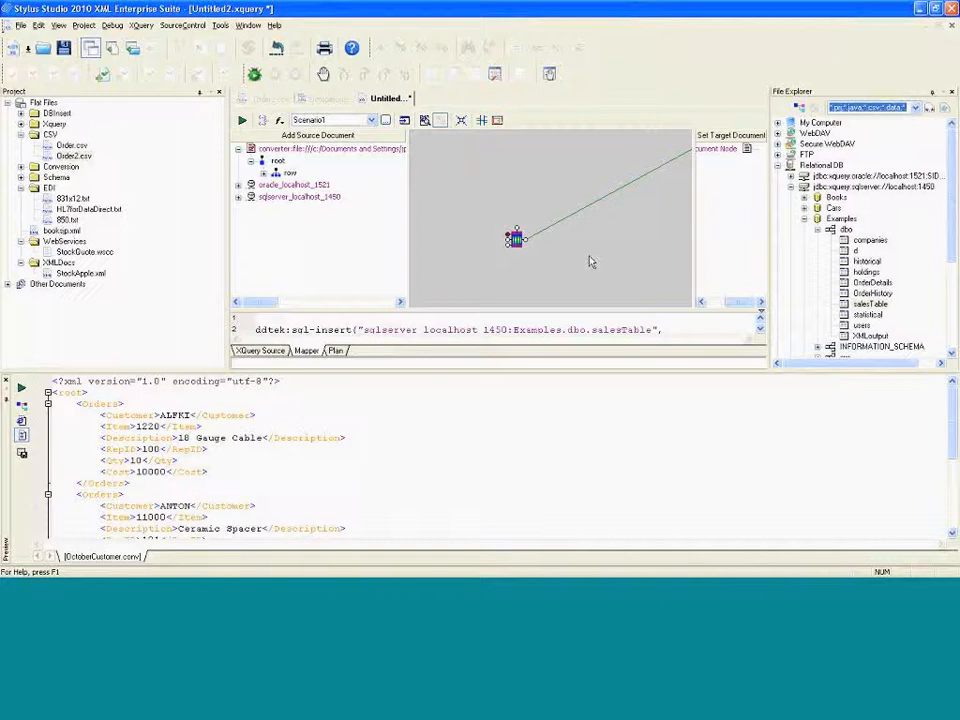